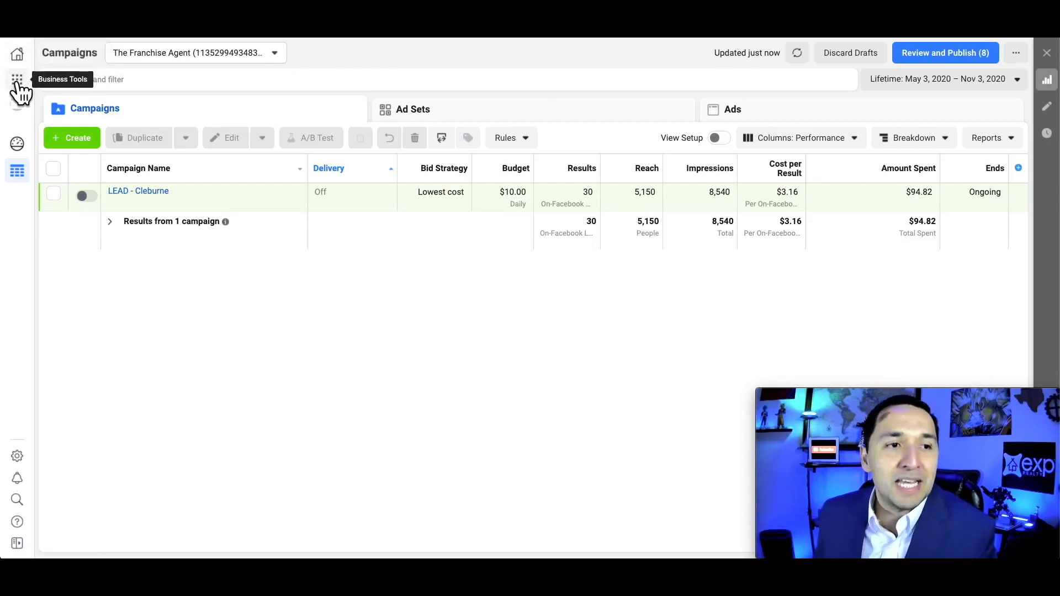
Look through the business tools available for the ad account, from the shortcuts to the selling tools.
left_click(17, 82)
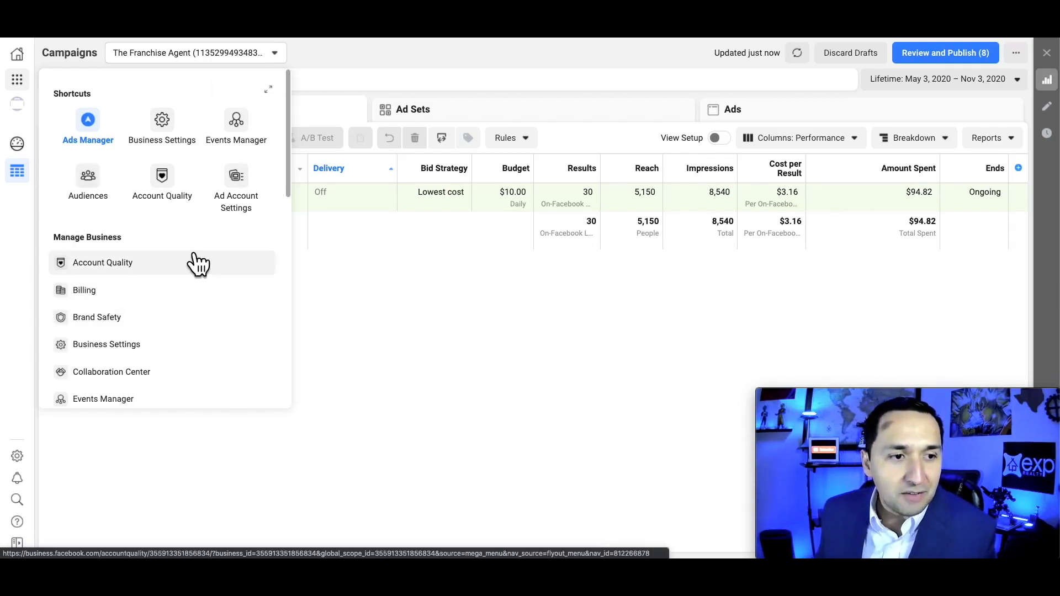
scroll(196, 263, "down", 4)
scroll(197, 263, "down", 3)
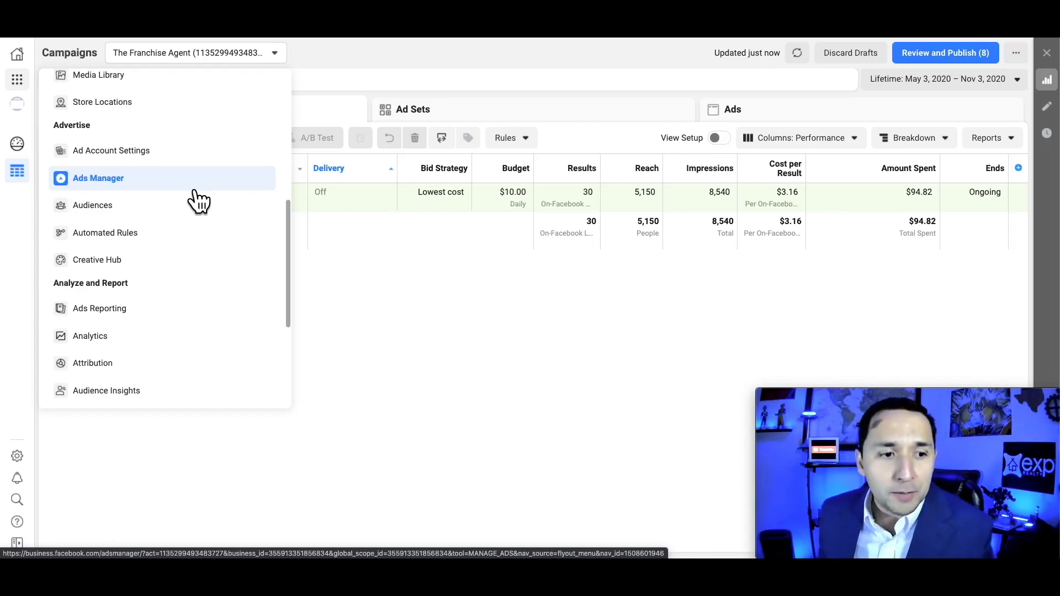
scroll(197, 199, "down", 3)
scroll(196, 200, "down", 2)
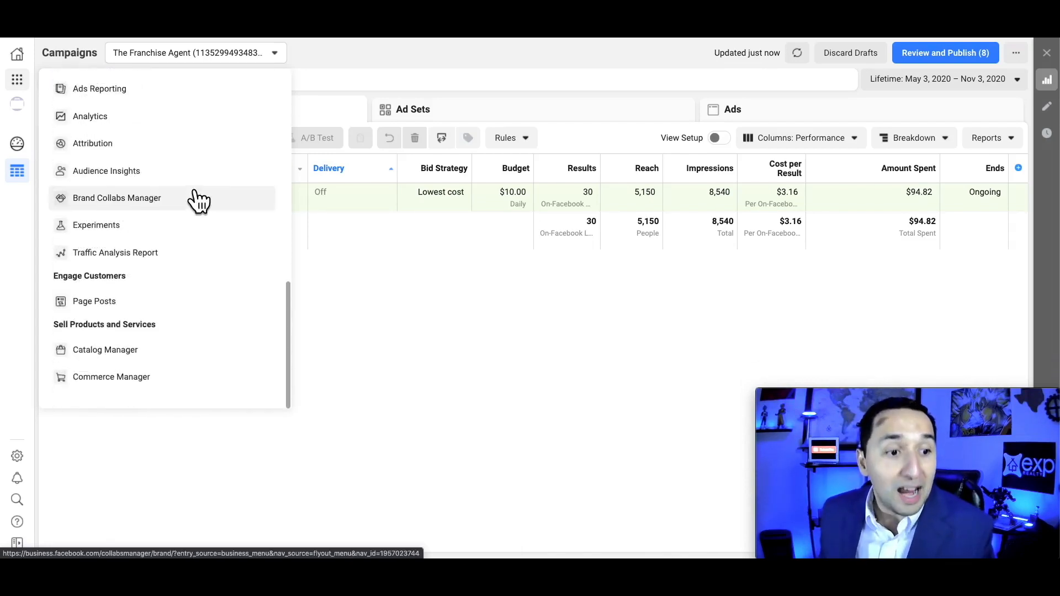
scroll(196, 200, "up", 5)
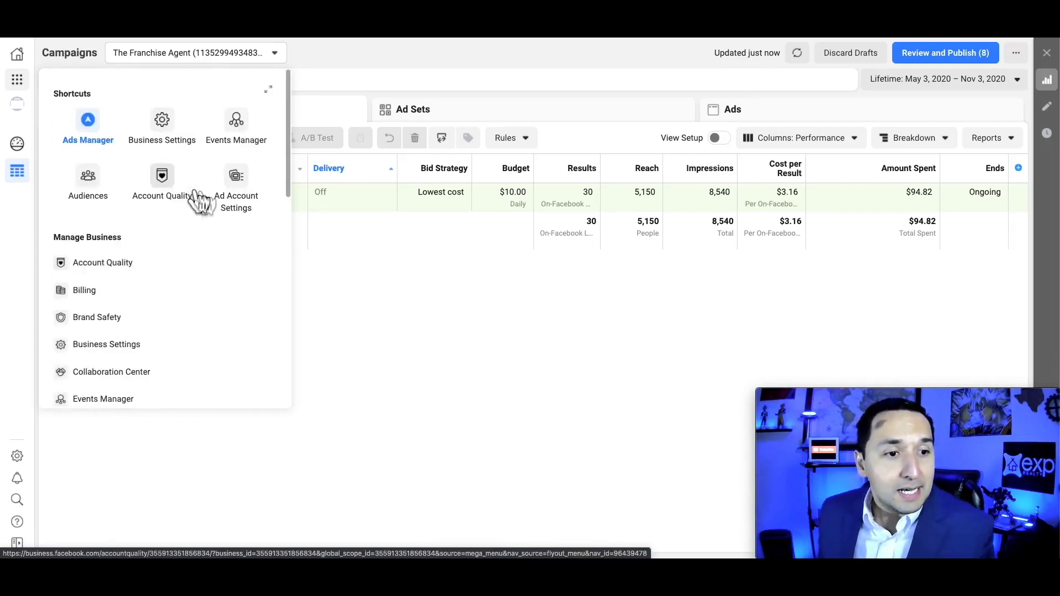
left_click(485, 367)
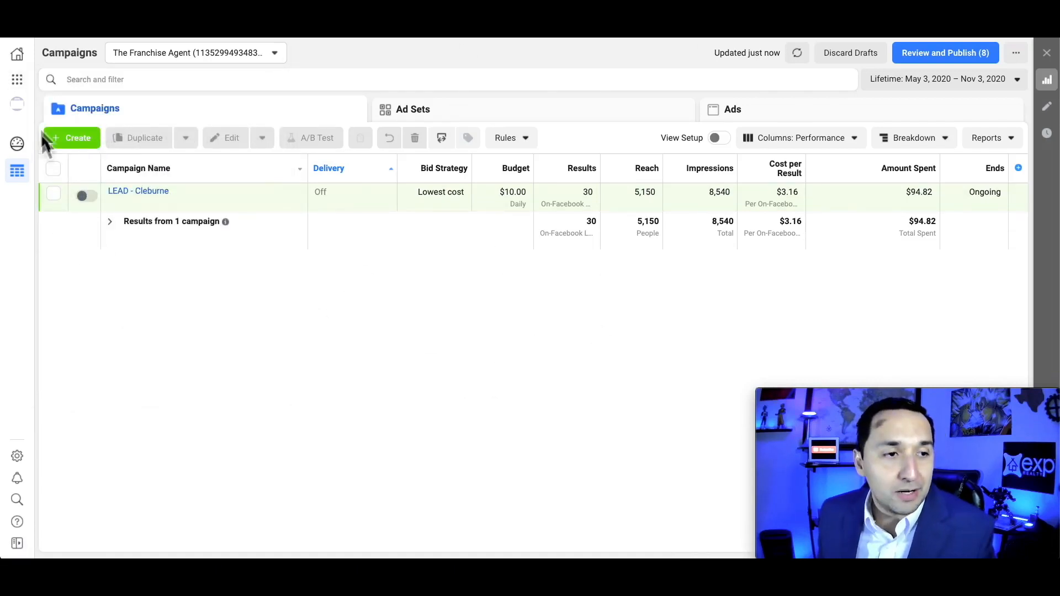
left_click(19, 82)
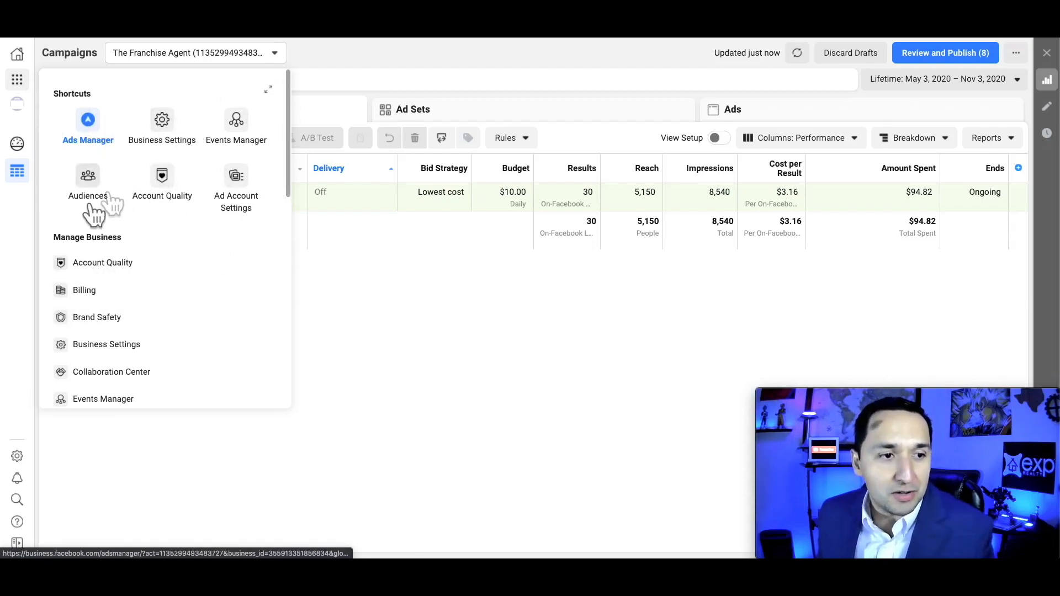
left_click(433, 353)
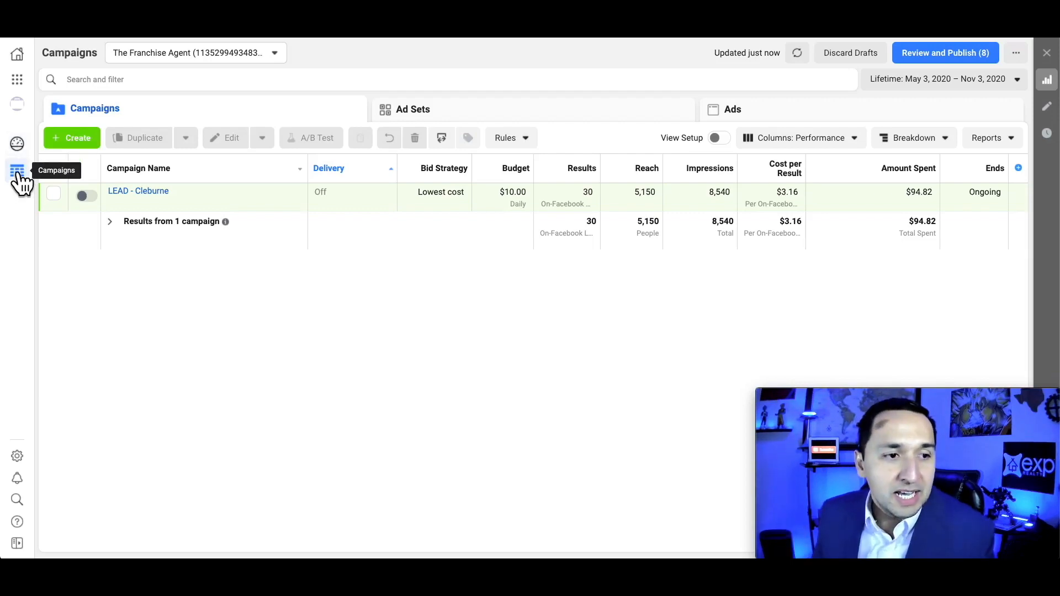
Look at the business-wide search and the expanded navigation sidebar, leaving both closed.
left_click(18, 500)
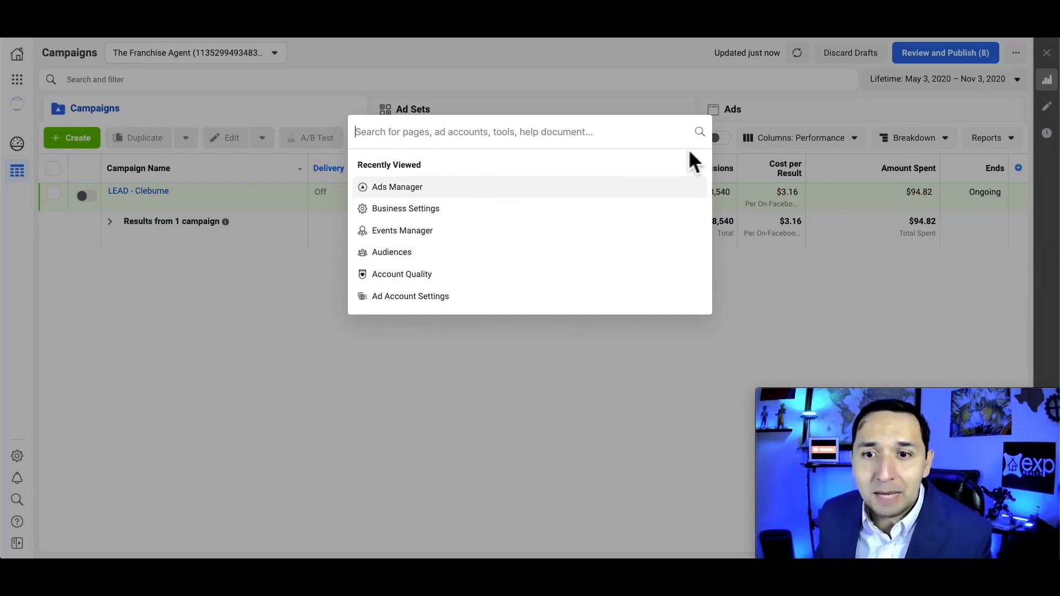
left_click(477, 420)
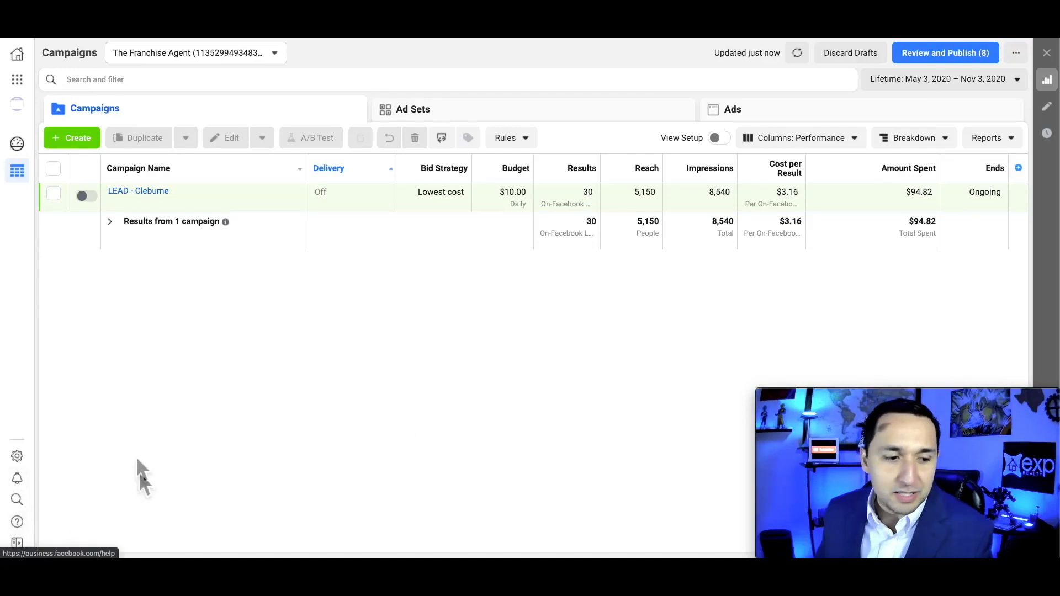
left_click(16, 544)
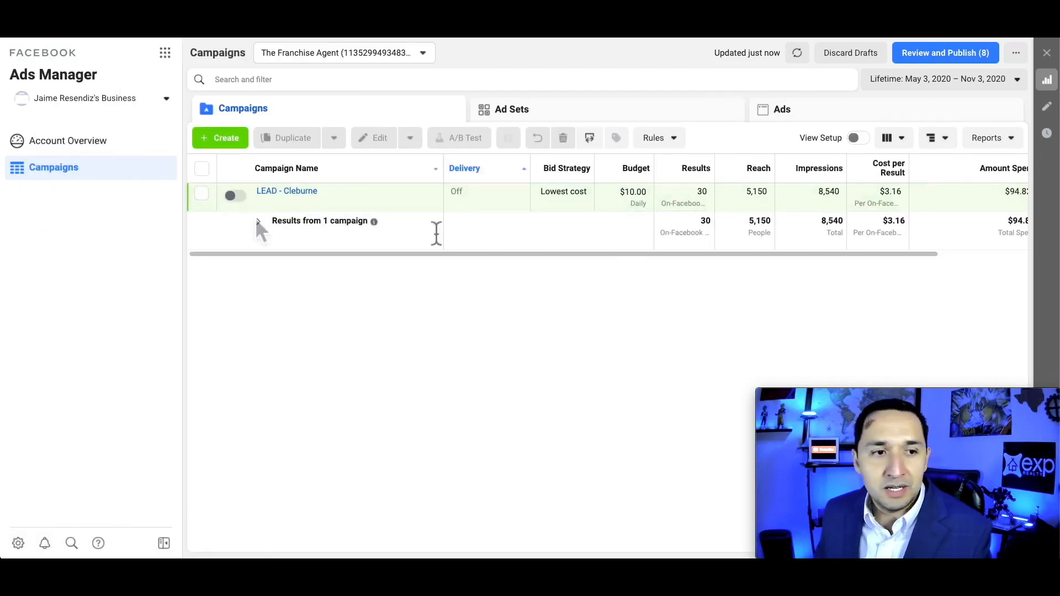
left_click(164, 544)
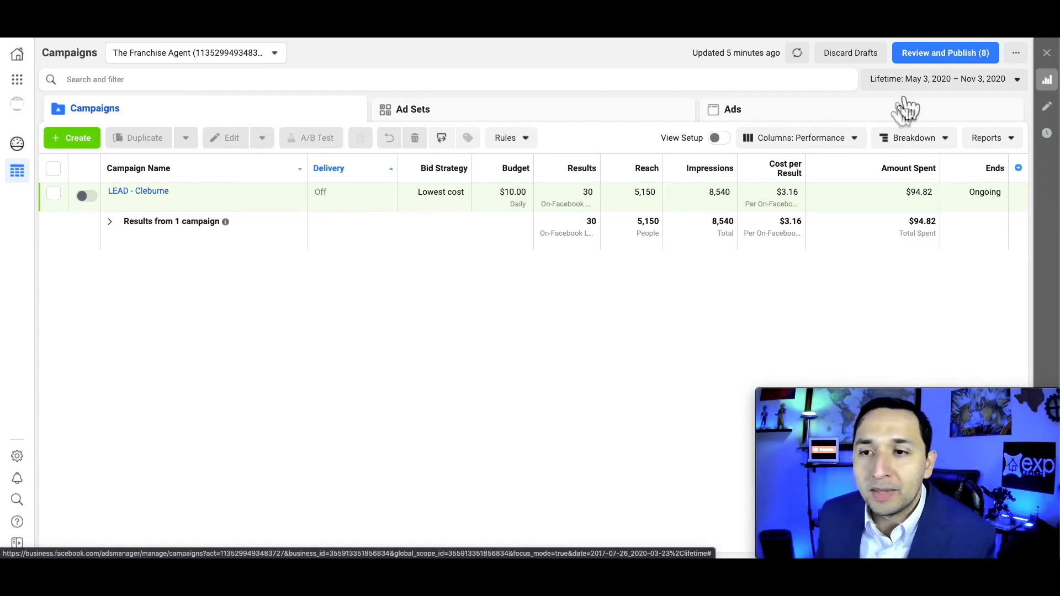
Refresh the campaign data and view it for Today, Yesterday, Last 7 days, Last 14 days and Lifetime.
left_click(797, 52)
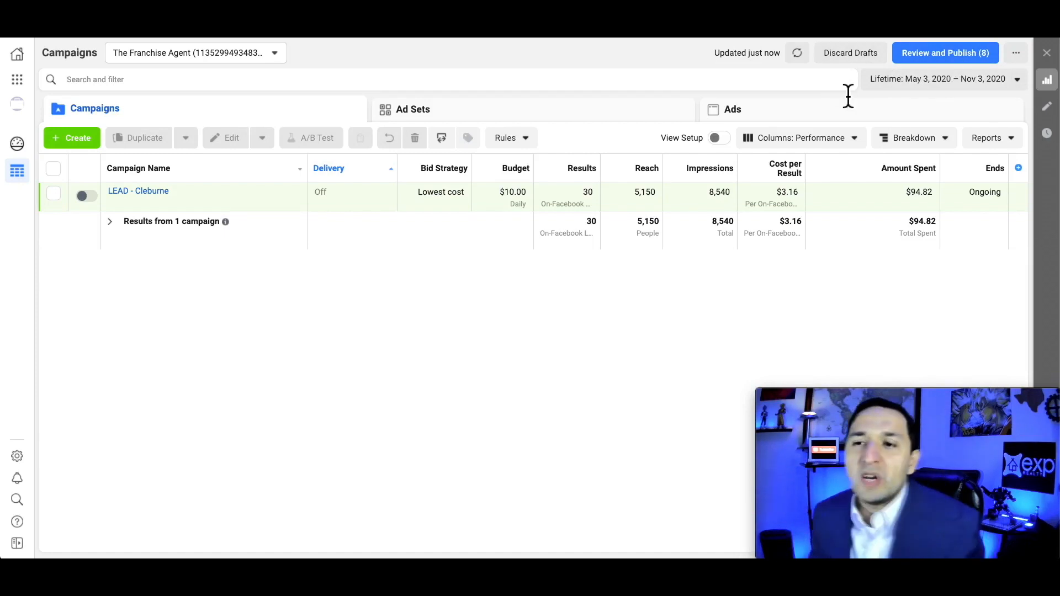
left_click(926, 89)
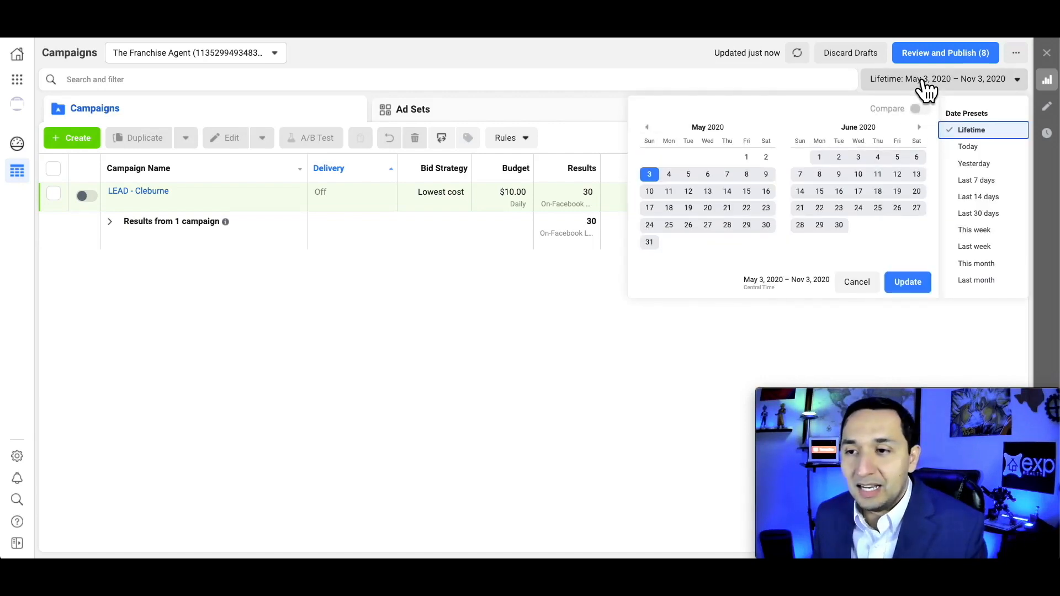
left_click(972, 149)
left_click(968, 83)
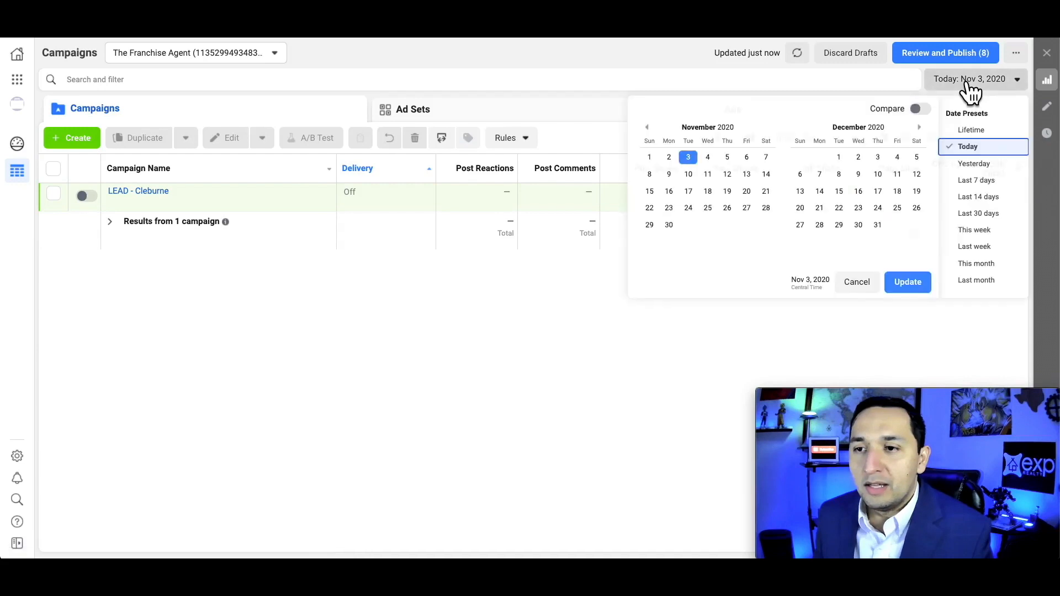
left_click(974, 164)
left_click(969, 81)
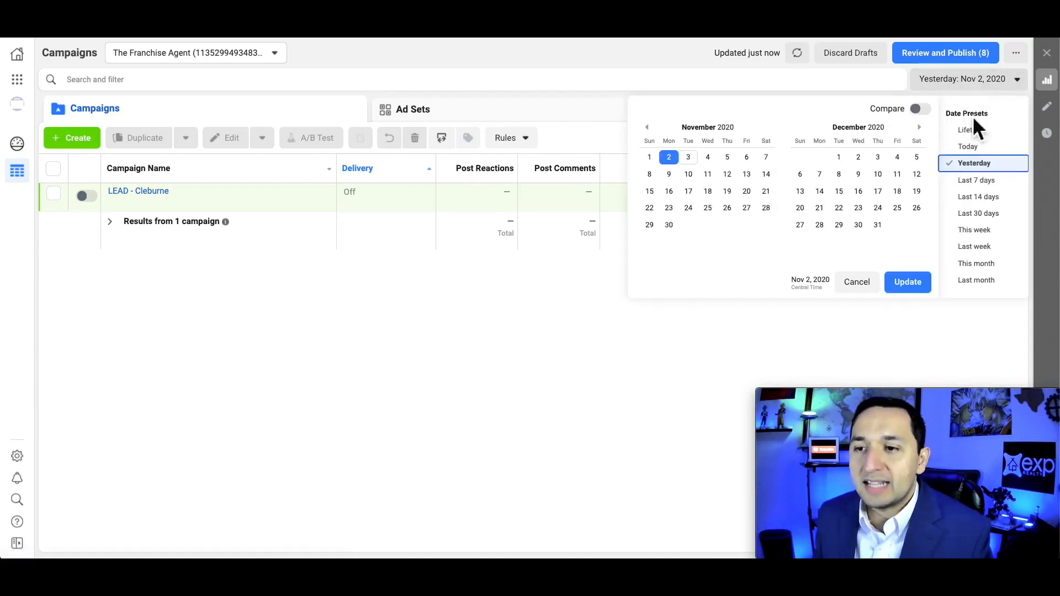
left_click(978, 180)
left_click(977, 83)
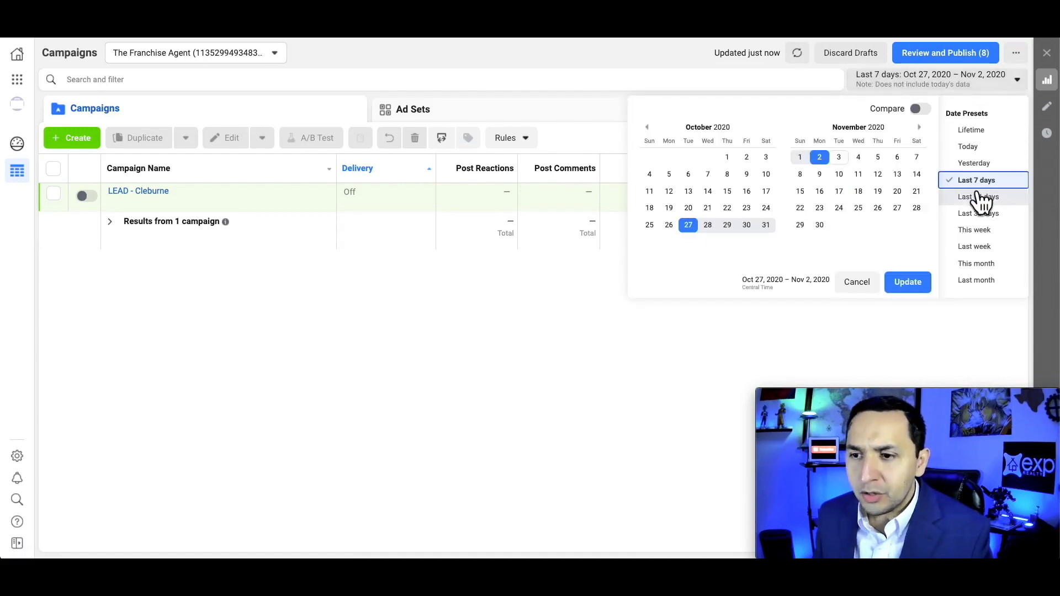
left_click(979, 195)
left_click(962, 86)
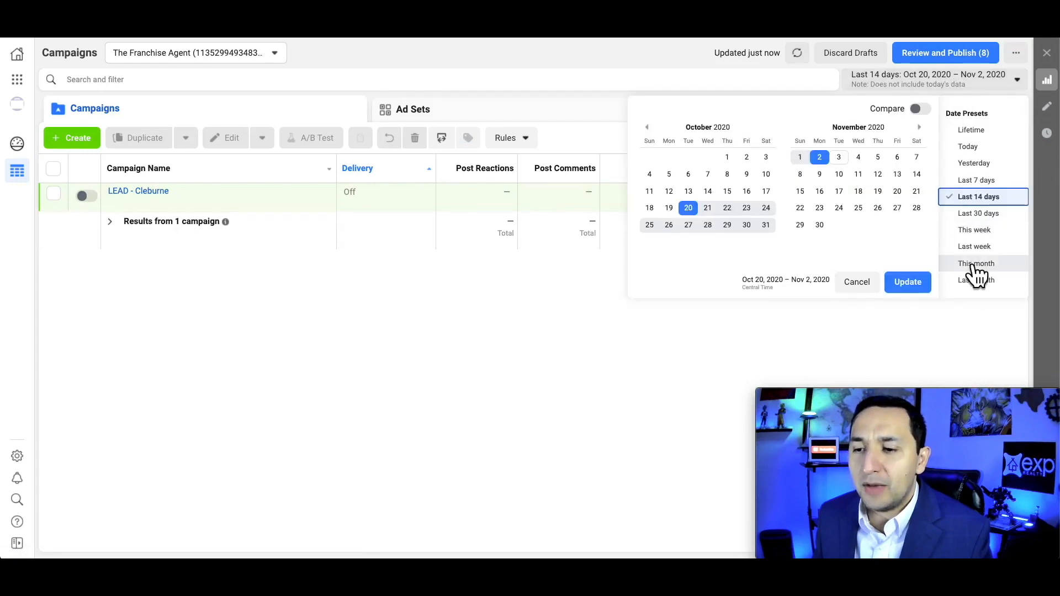
left_click(971, 133)
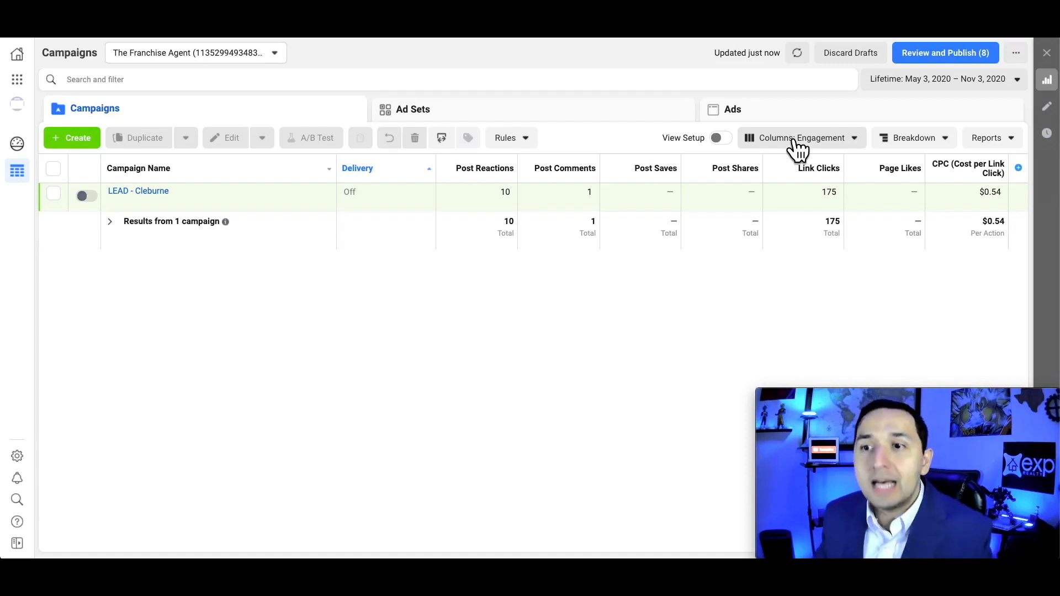
Switch the campaign report's date range to Last 14 days and finally to Last 7 days.
left_click(888, 98)
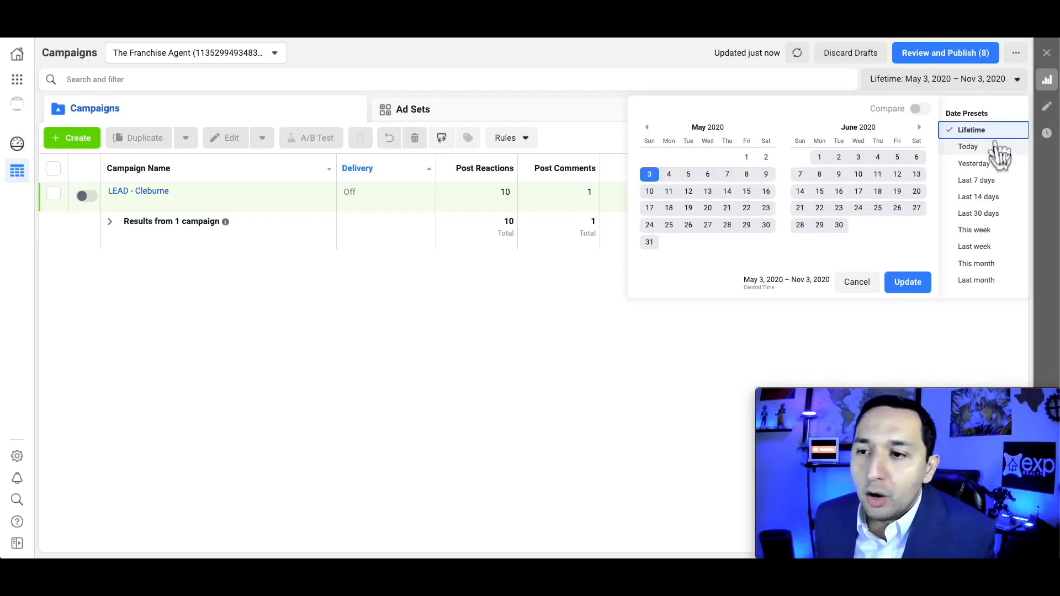
left_click(982, 199)
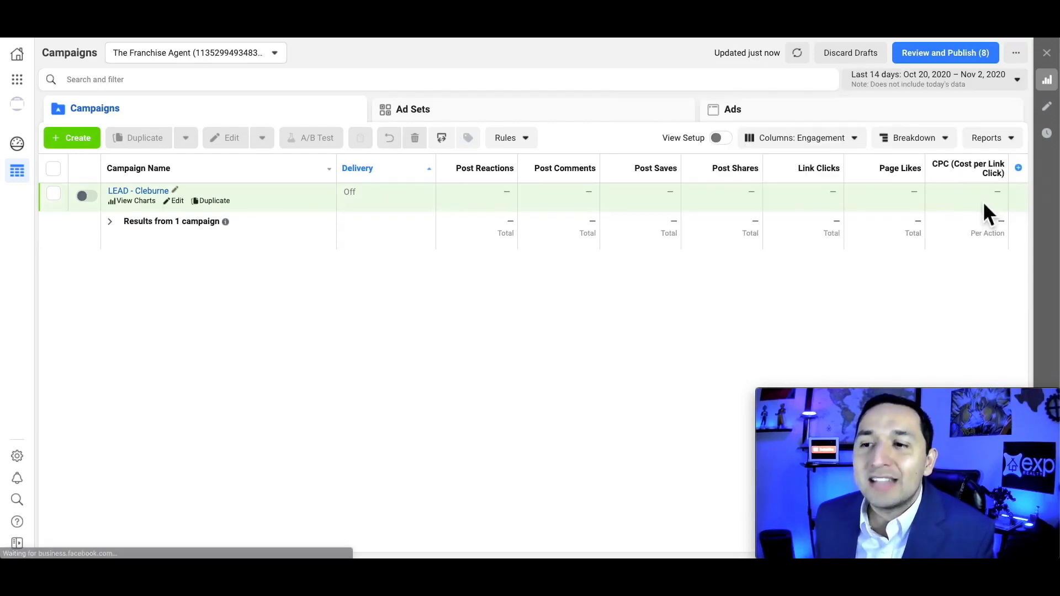
left_click(928, 84)
left_click(983, 183)
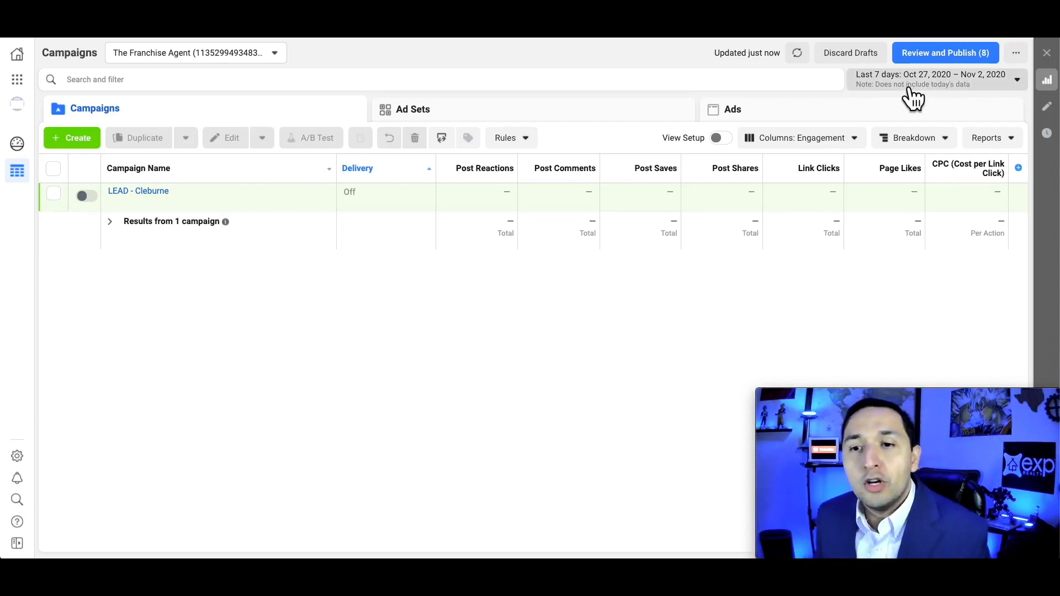
Examine the settings of the LEAD - Cleburne campaign and close its editor without publishing the draft items.
mouse_move(438, 198)
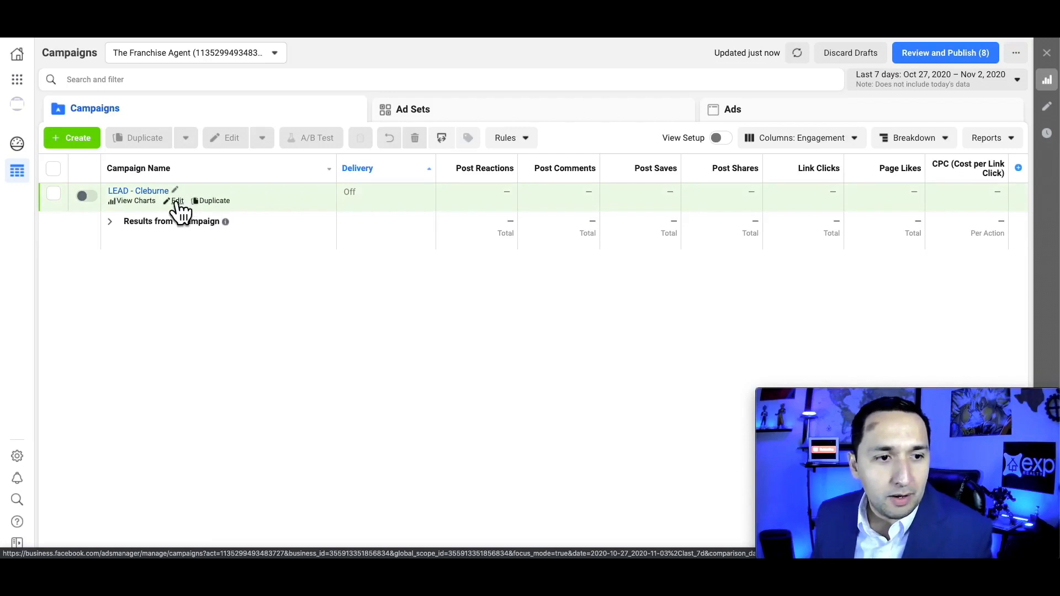
left_click(176, 202)
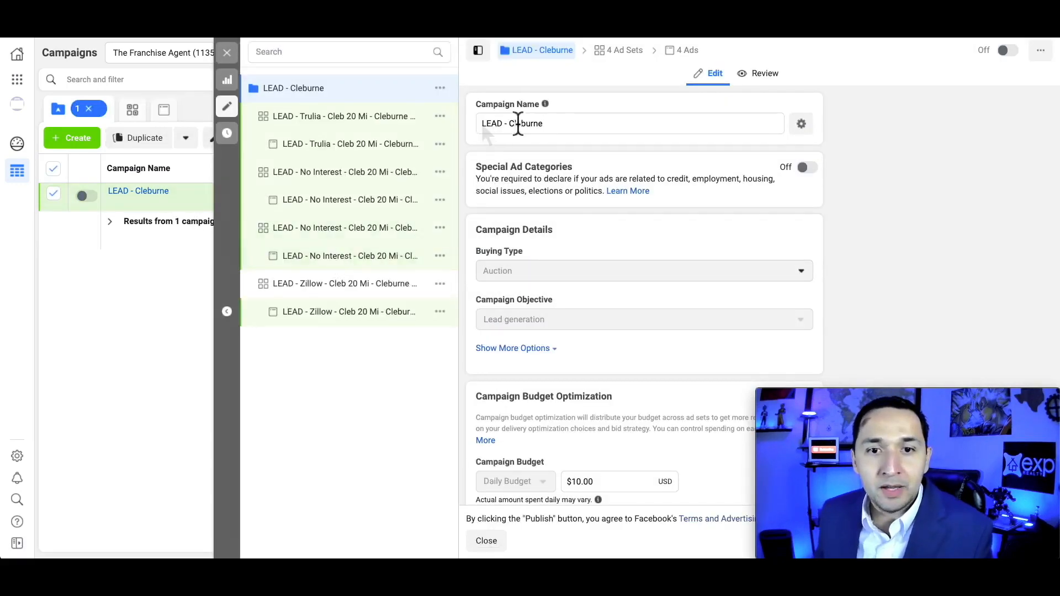
scroll(568, 271, "down", 2)
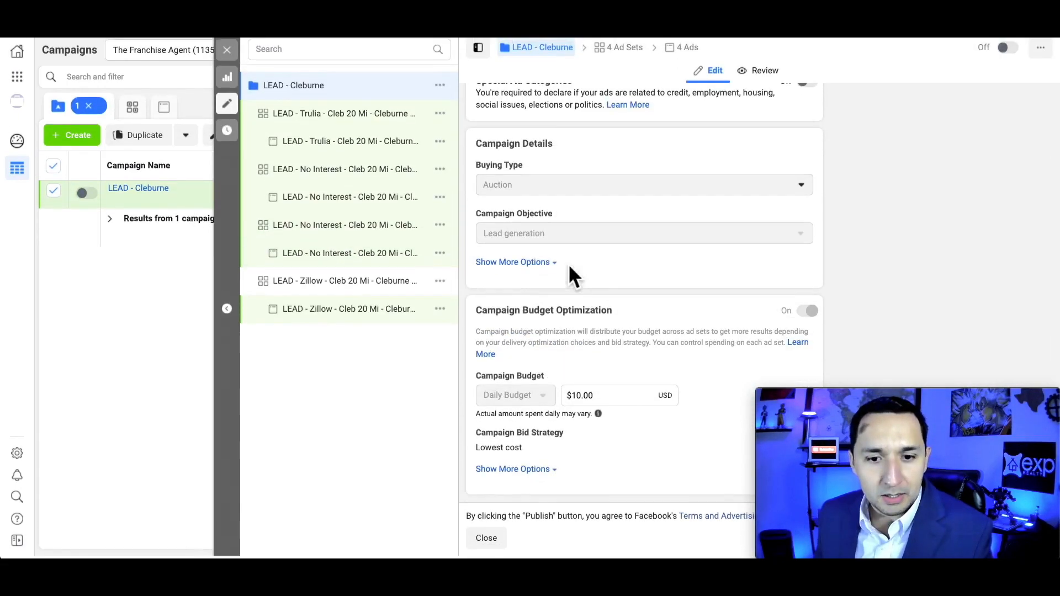
left_click(227, 56)
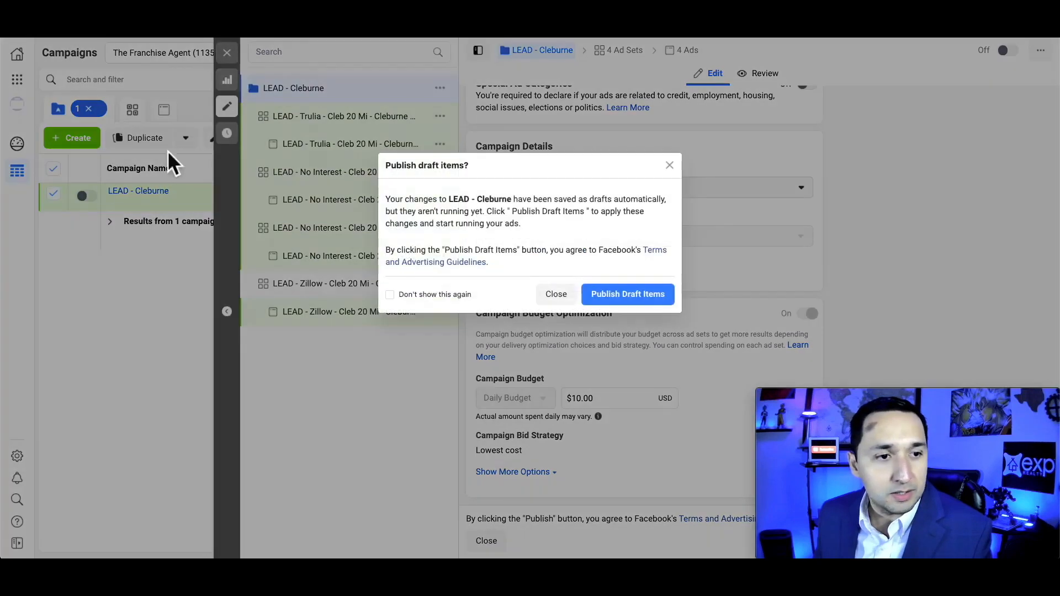
left_click(558, 298)
Examine the objectives offered for a new campaign and leave without creating one.
left_click(65, 141)
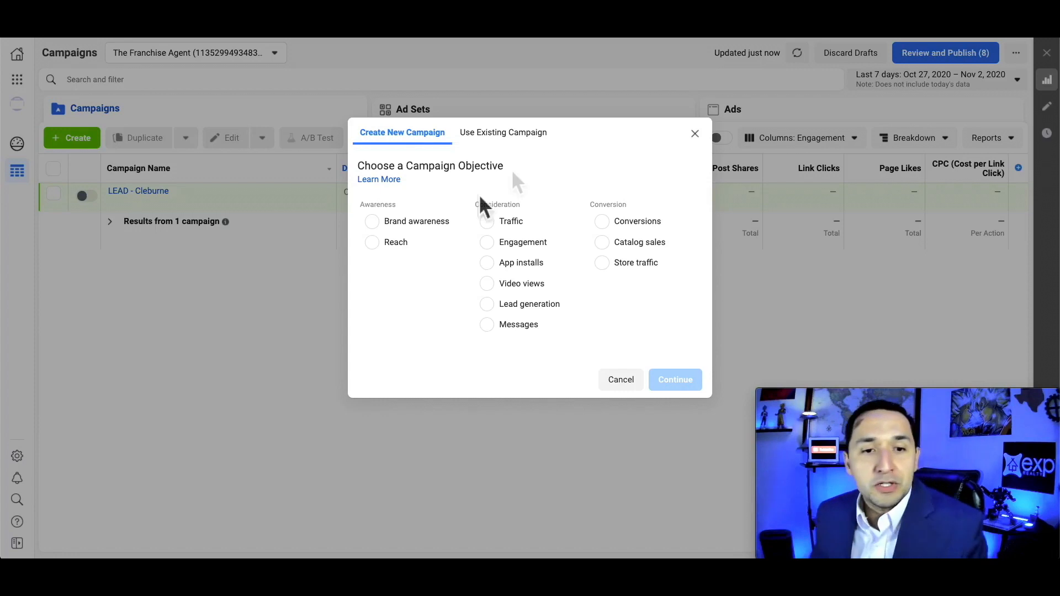
mouse_move(458, 222)
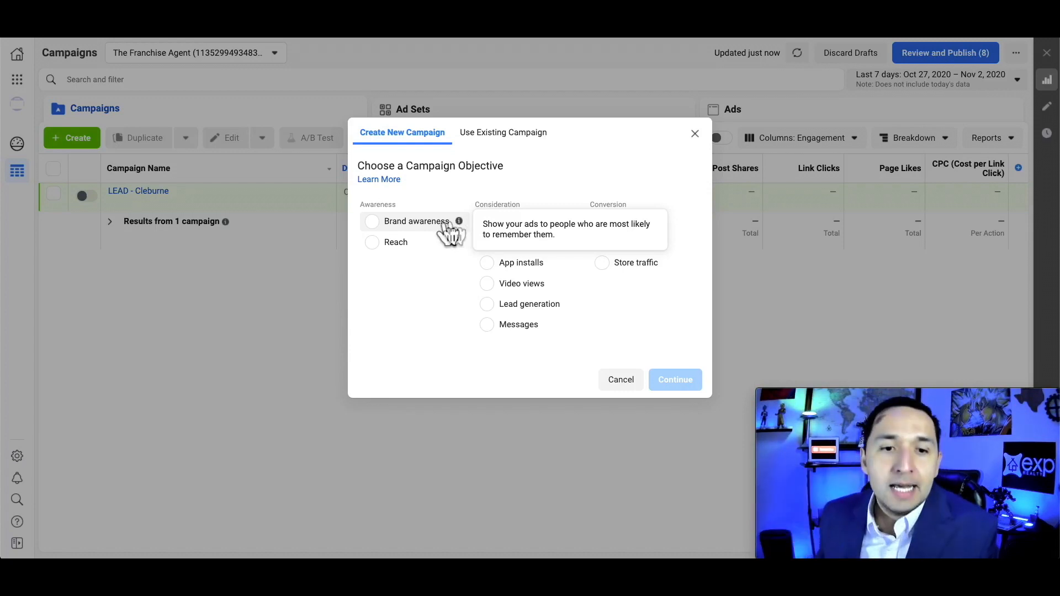
mouse_move(472, 246)
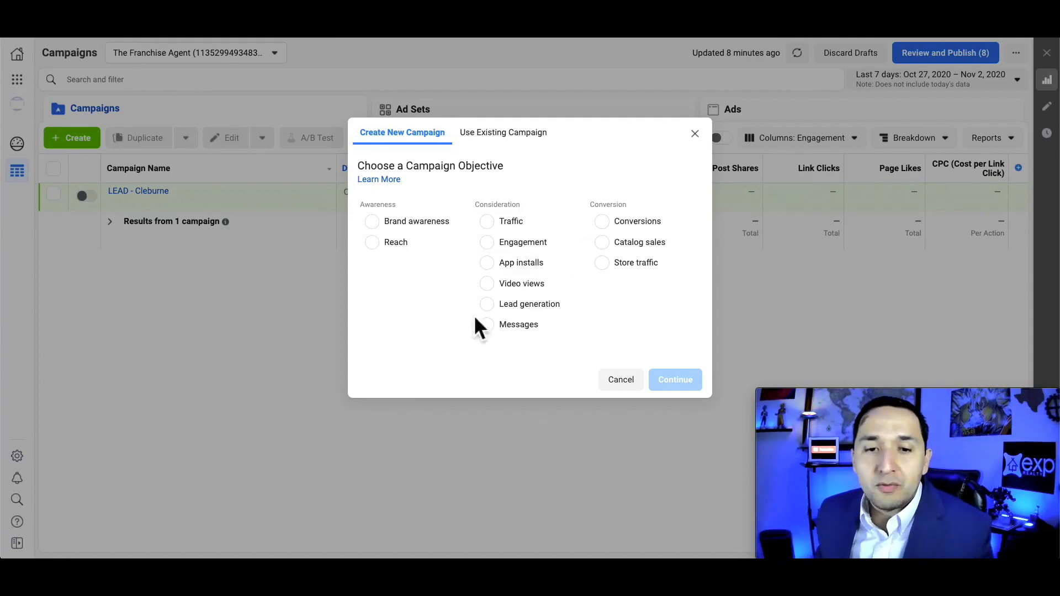
left_click(695, 134)
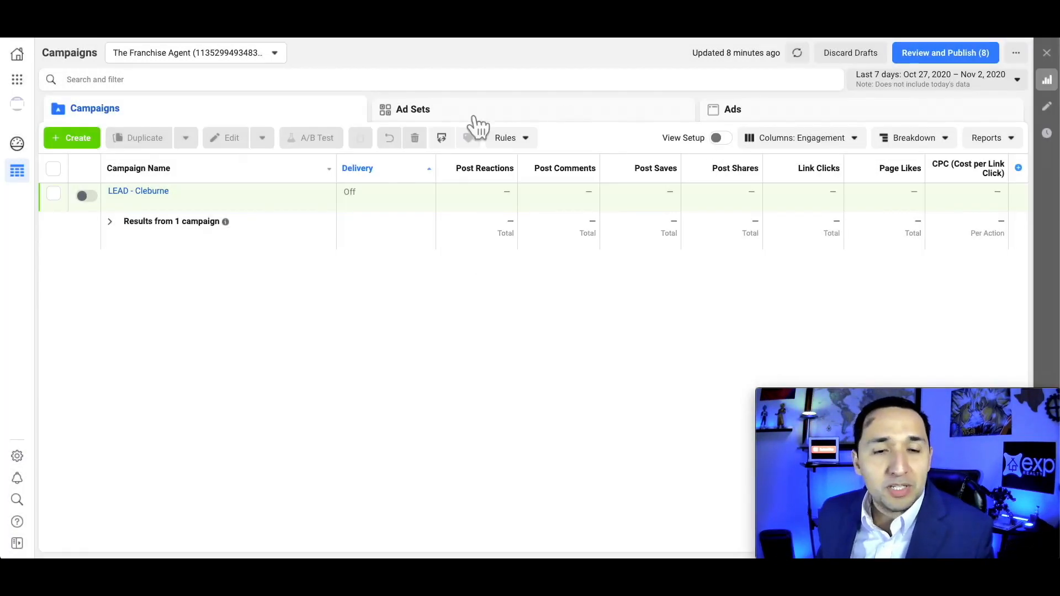
Open the in-draft No Interest ad set of the Cleburne campaign for editing and examine its audience settings.
left_click(433, 111)
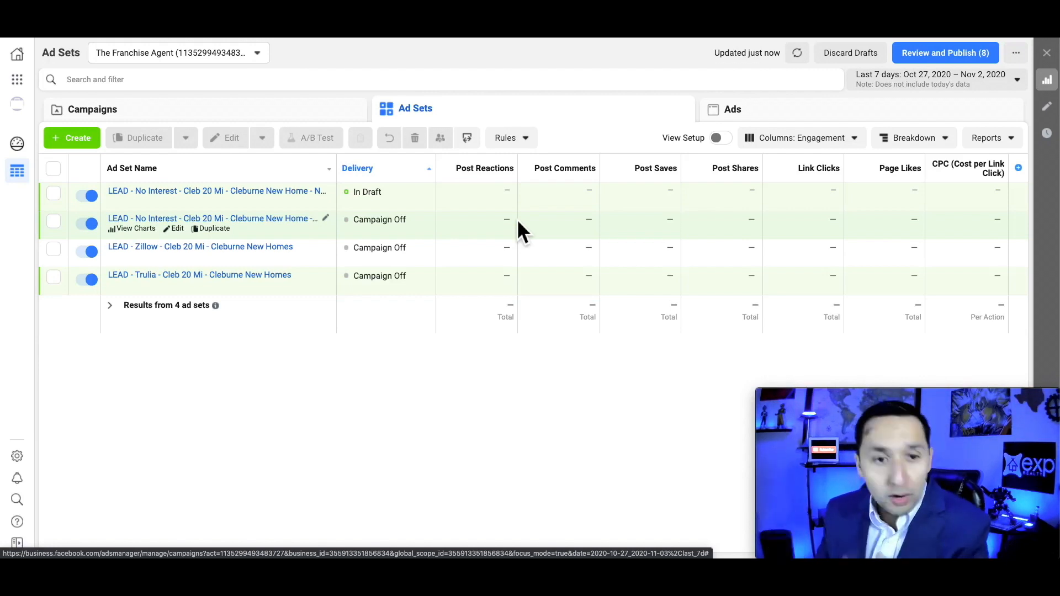
left_click(177, 201)
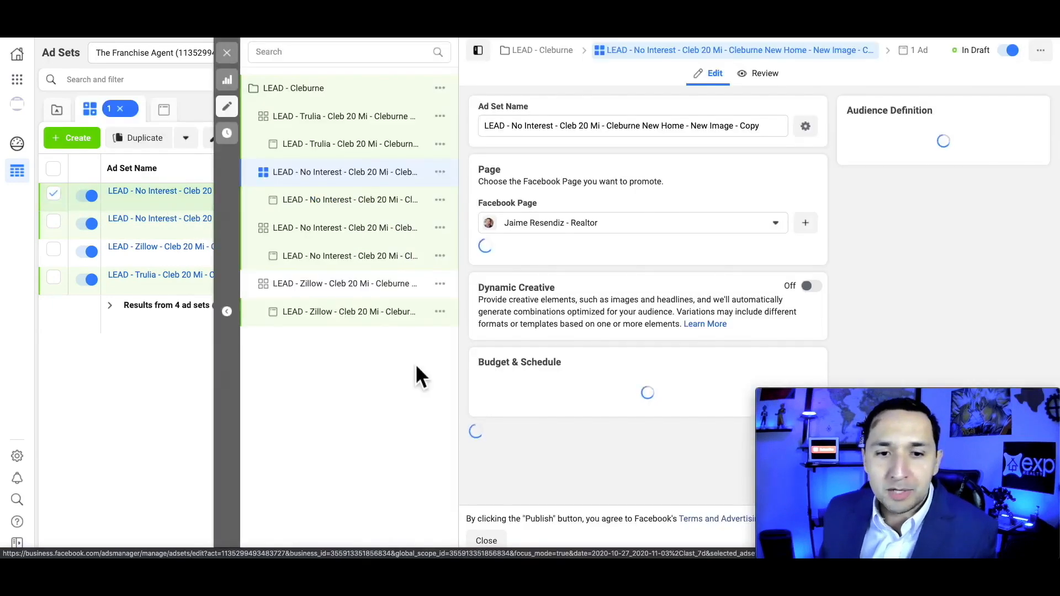
scroll(577, 340, "down", 7)
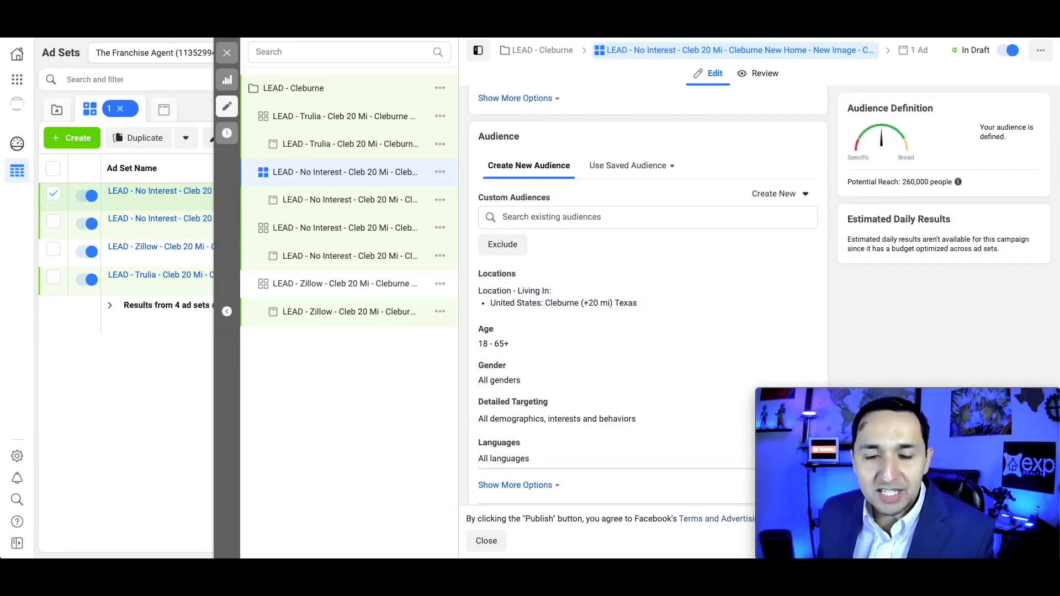
scroll(547, 408, "down", 1)
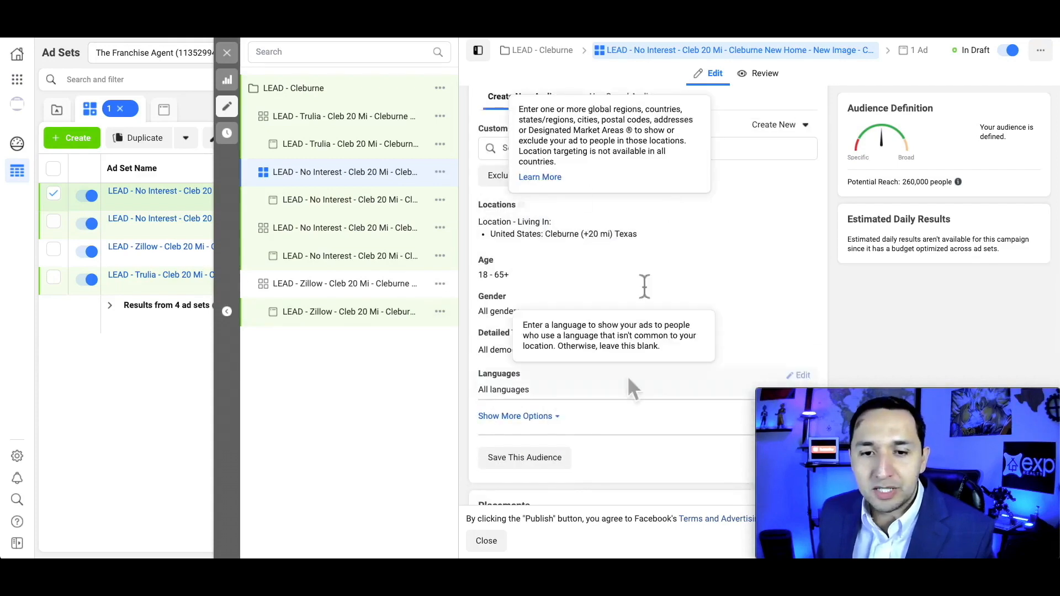
Open the ad set's location targeting and examine the audience types and Cleburne map area, keeping People living in this location.
left_click(801, 208)
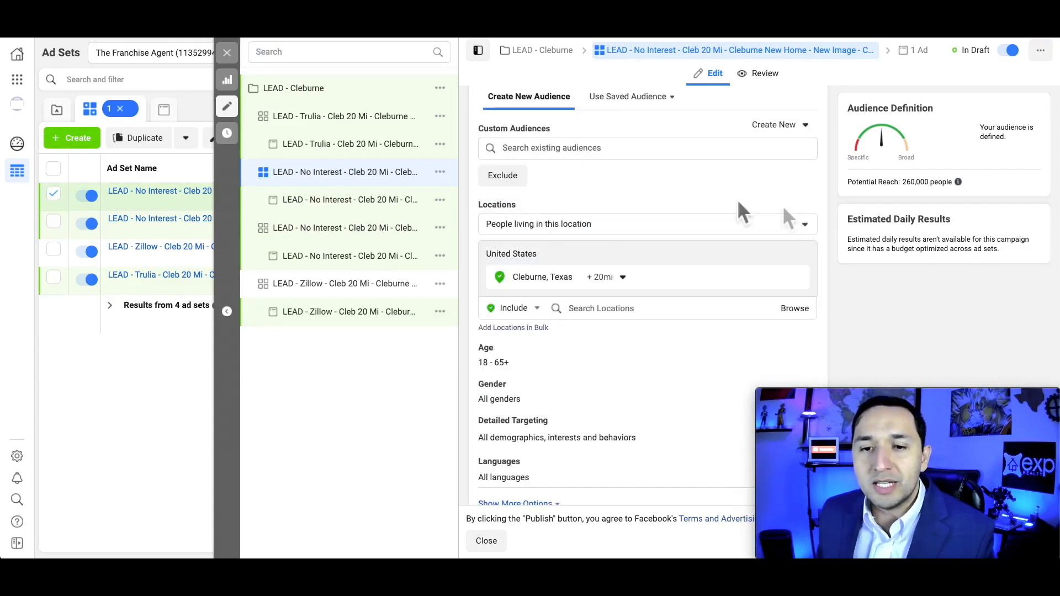
left_click(588, 226)
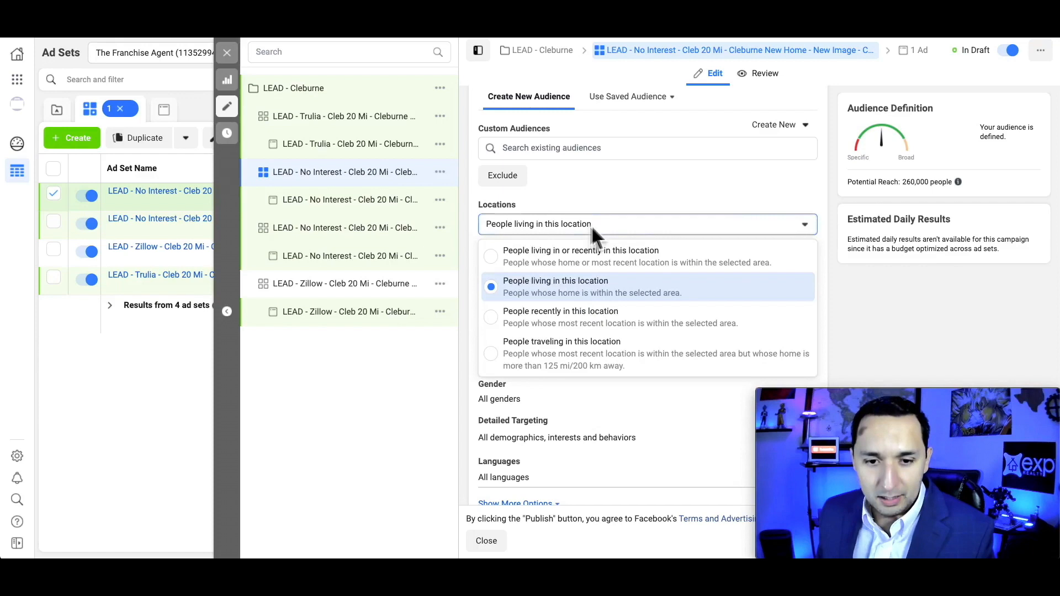
left_click(603, 288)
left_click(660, 308)
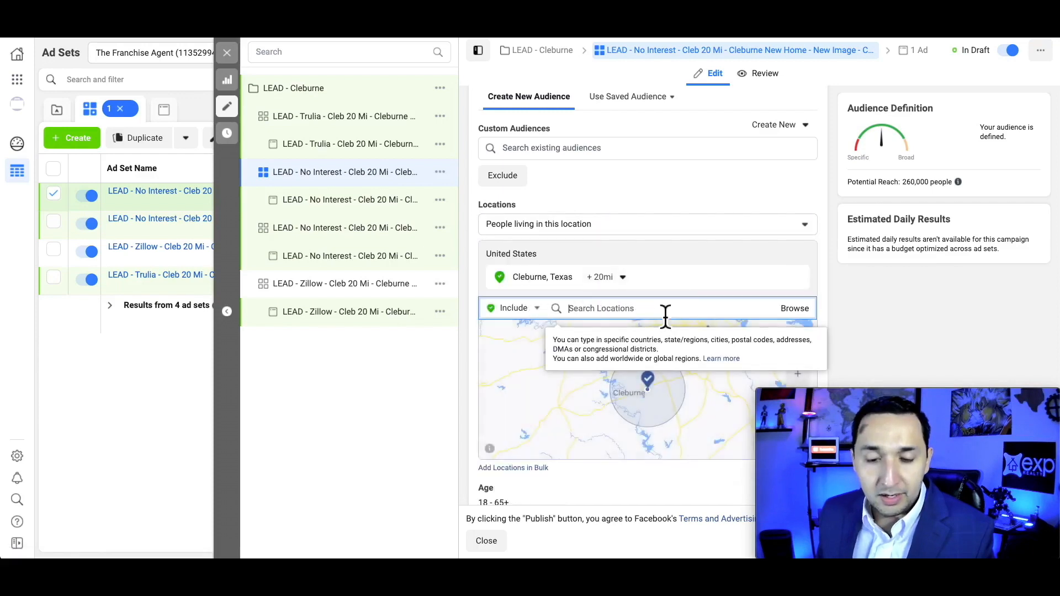
scroll(665, 287, "down", 2)
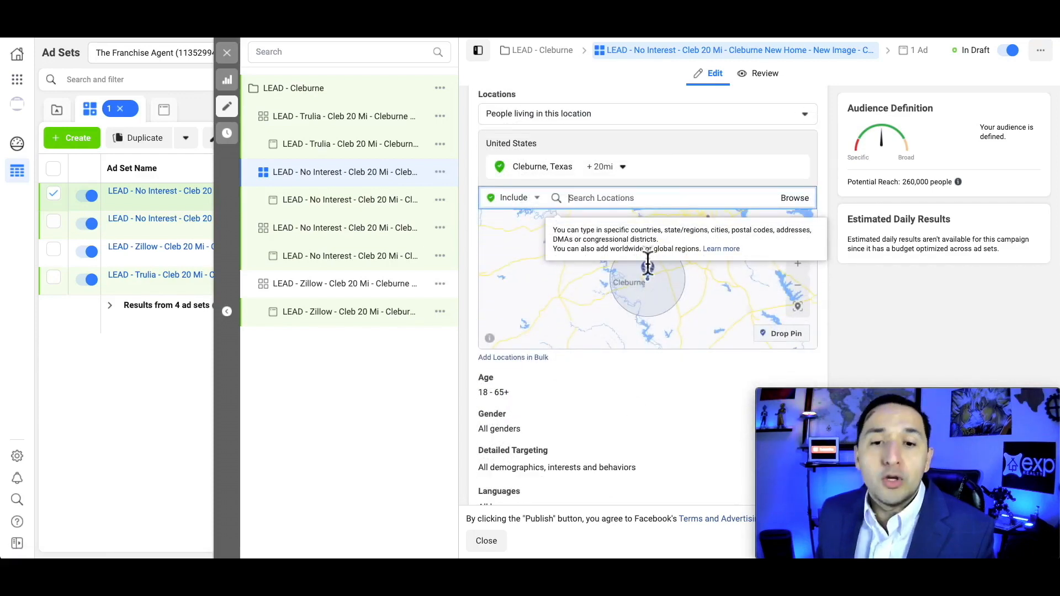
Switch the No Interest ad set from automatic to Manual Placements.
scroll(618, 425, "down", 5)
scroll(618, 426, "down", 3)
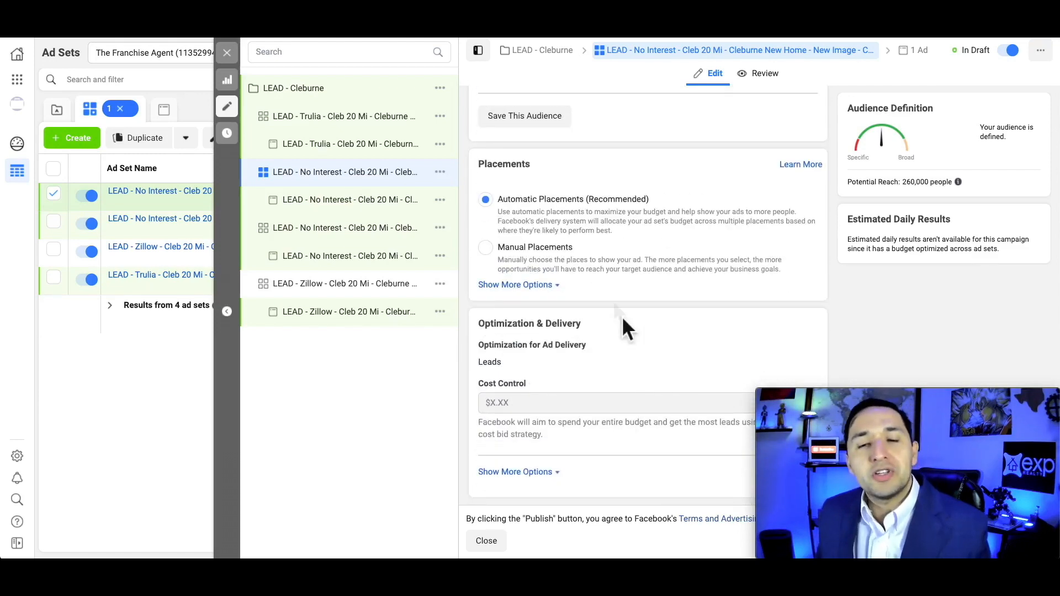
left_click(486, 248)
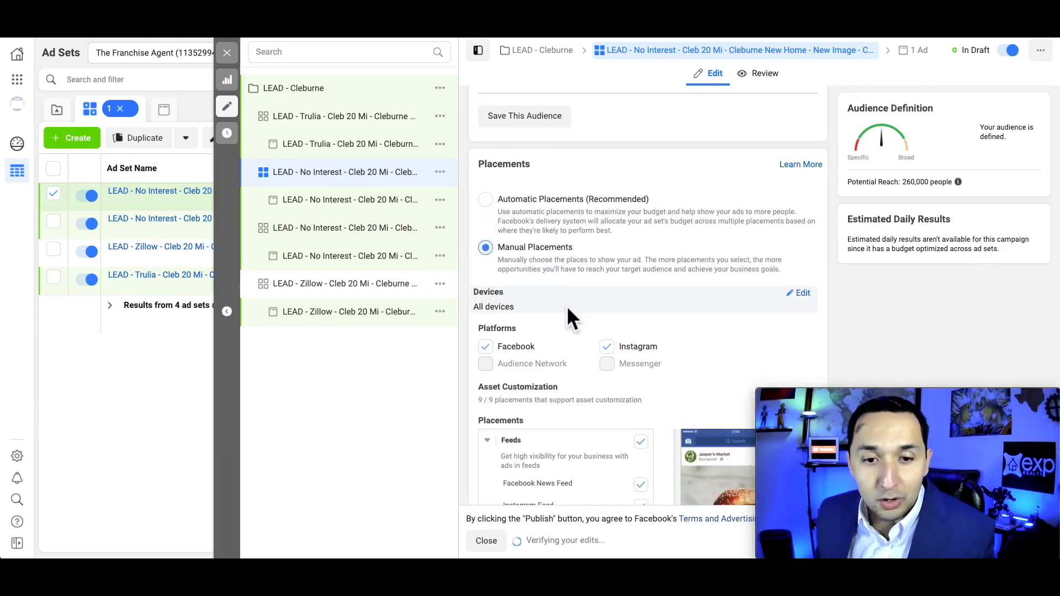
Examine the ad set's platforms and manual placement options, and close the editor without publishing the draft items.
scroll(567, 309, "down", 4)
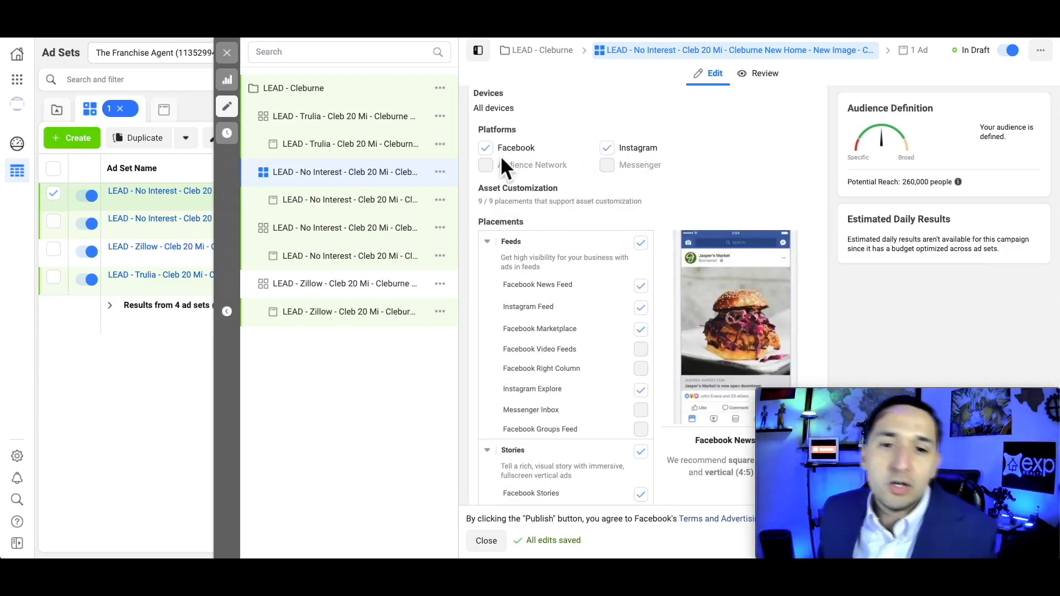
scroll(537, 359, "down", 3)
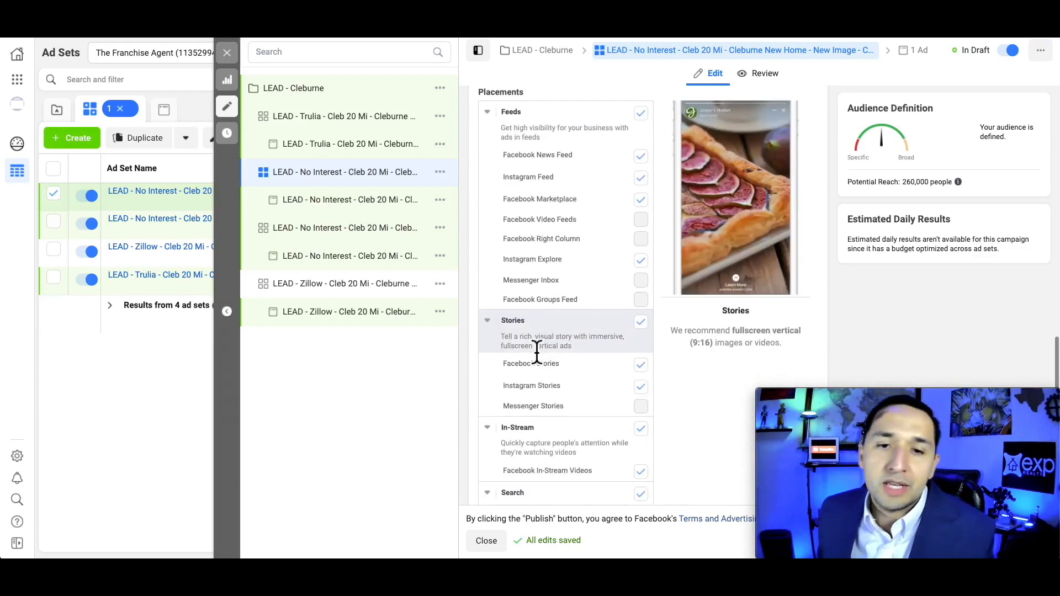
scroll(532, 456, "down", 5)
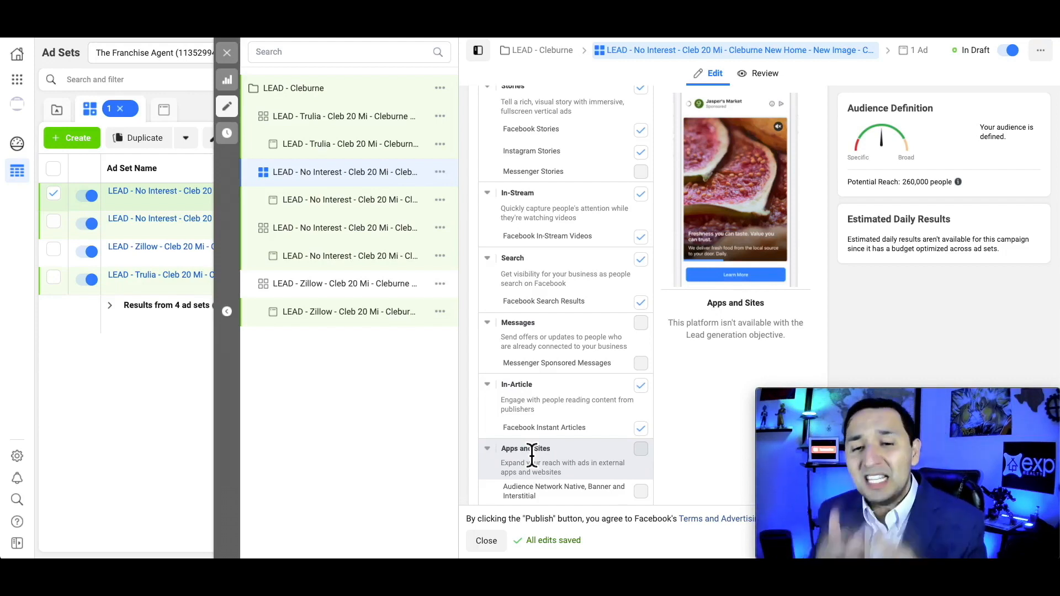
scroll(532, 455, "up", 5)
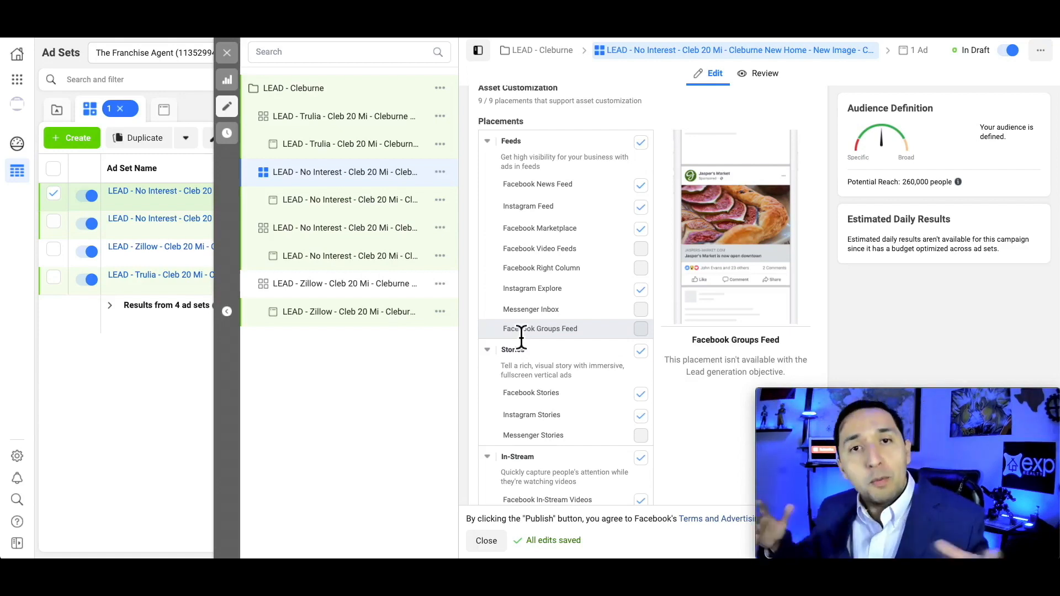
scroll(522, 337, "up", 1)
scroll(522, 337, "up", 2)
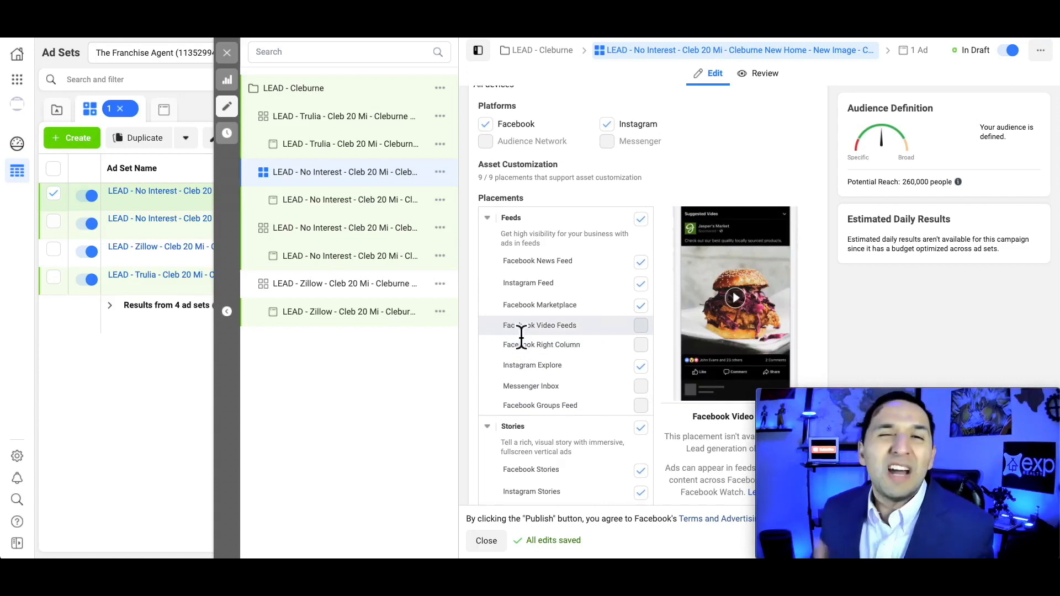
scroll(522, 337, "up", 3)
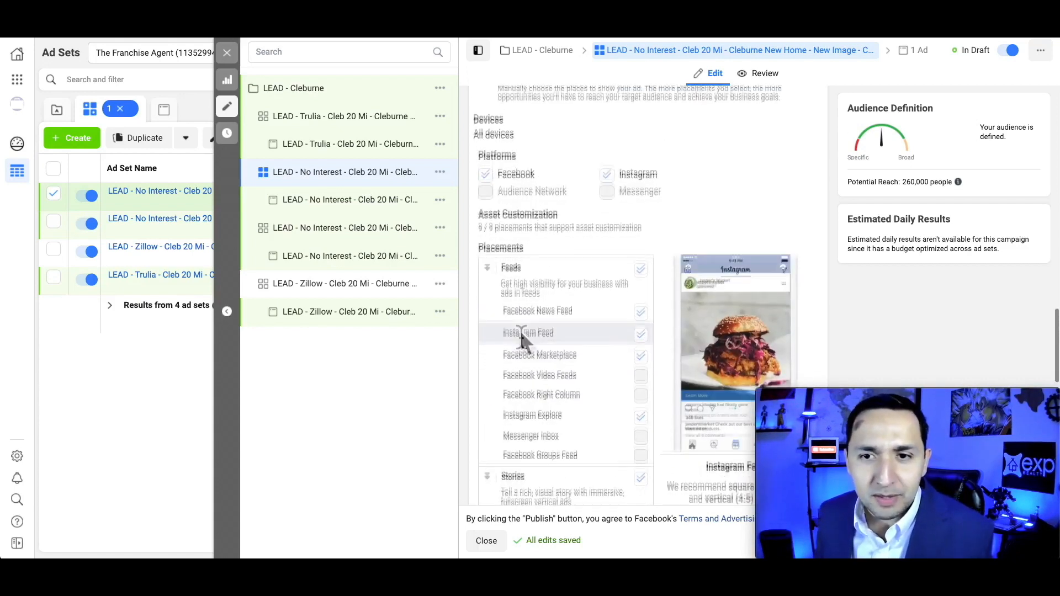
left_click(229, 56)
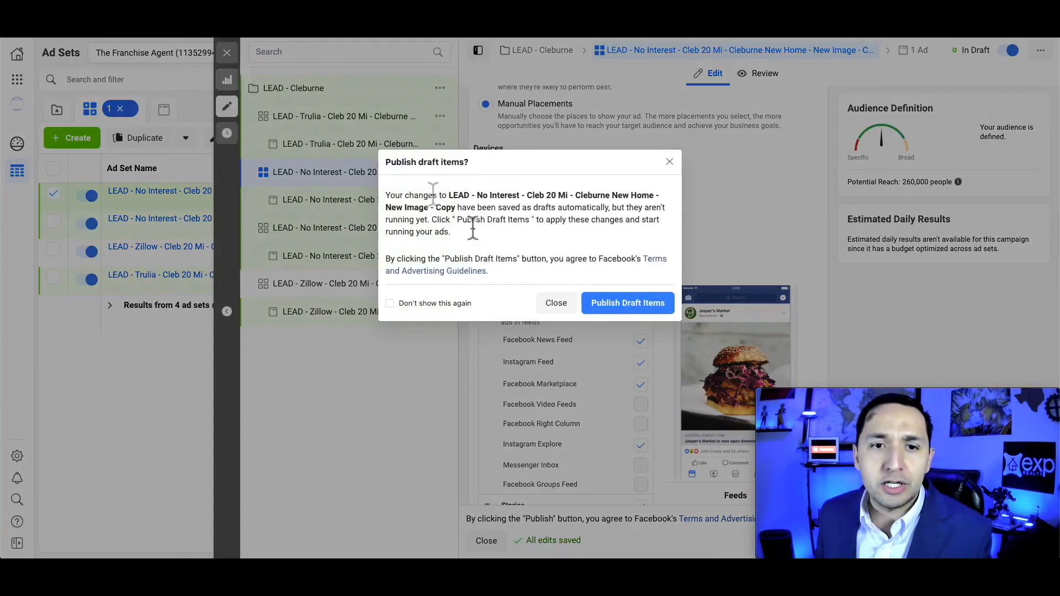
left_click(558, 308)
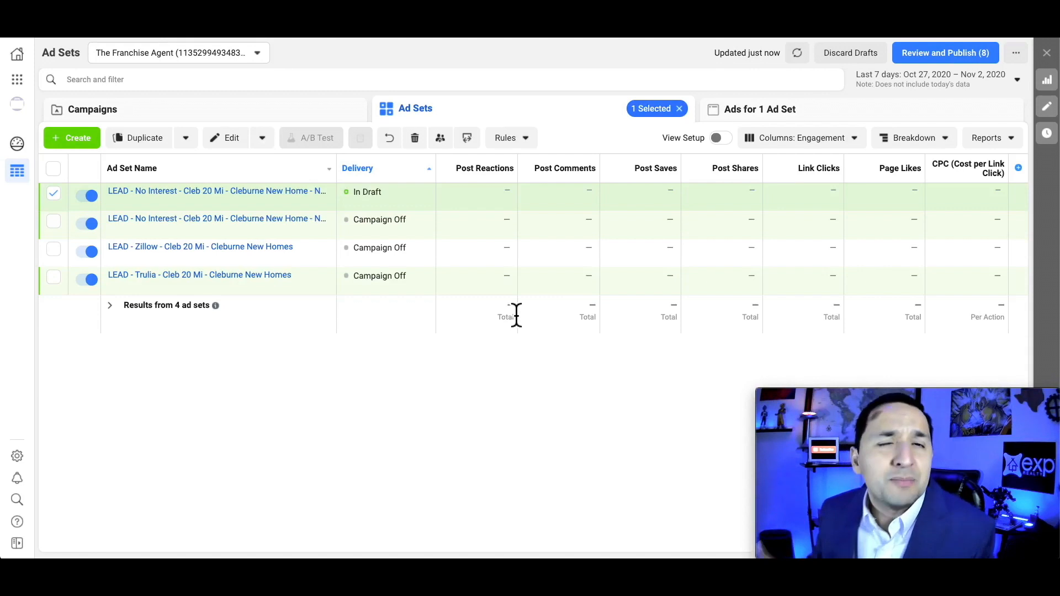
Open the No Interest ad set's in-draft ad, examine its text, headline and call to action, and close it without publishing.
left_click(774, 110)
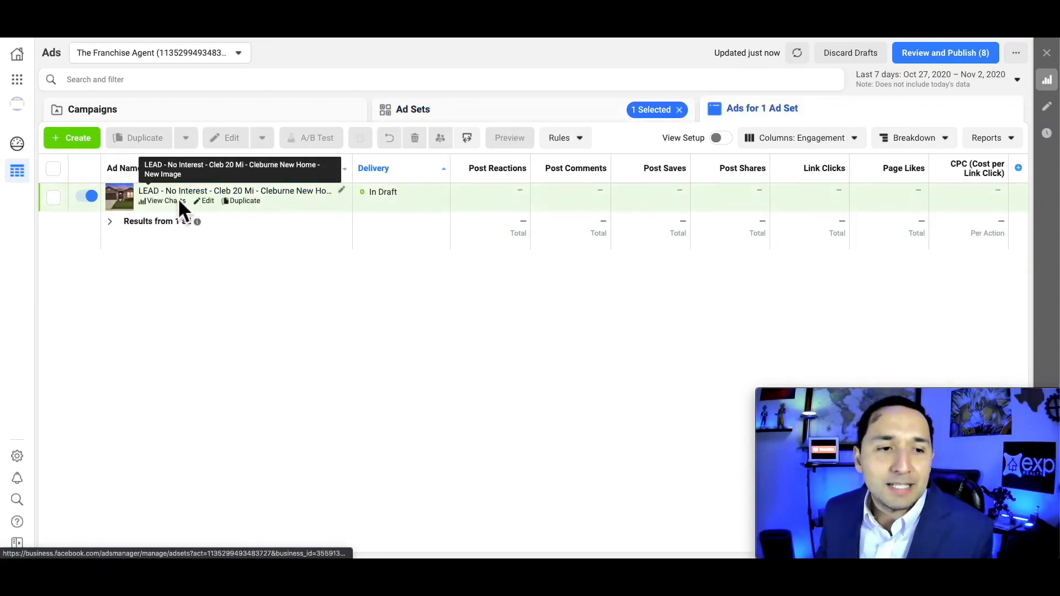
left_click(206, 202)
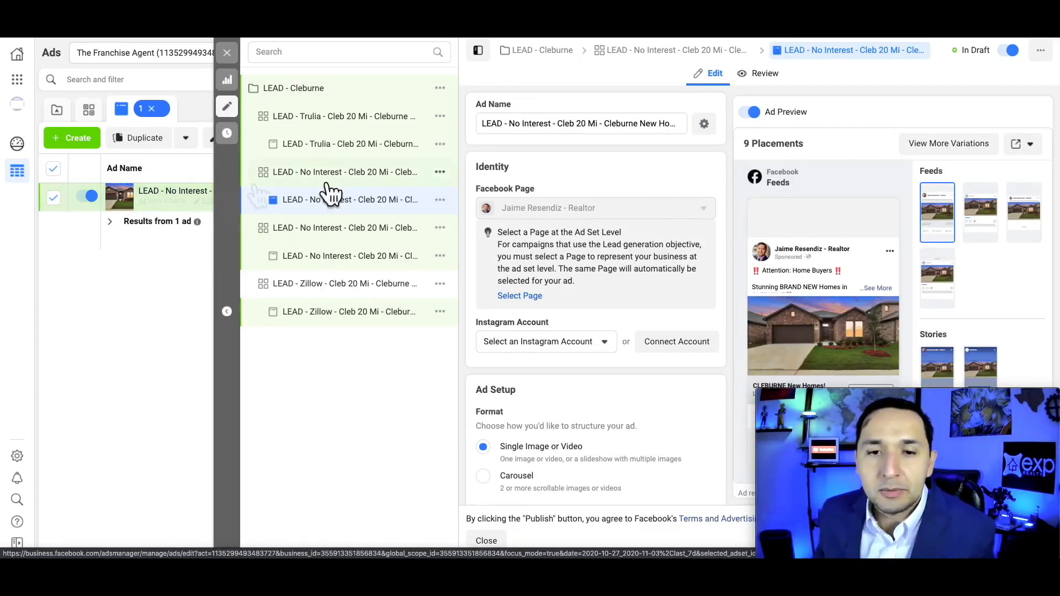
scroll(596, 371, "down", 4)
scroll(596, 366, "down", 7)
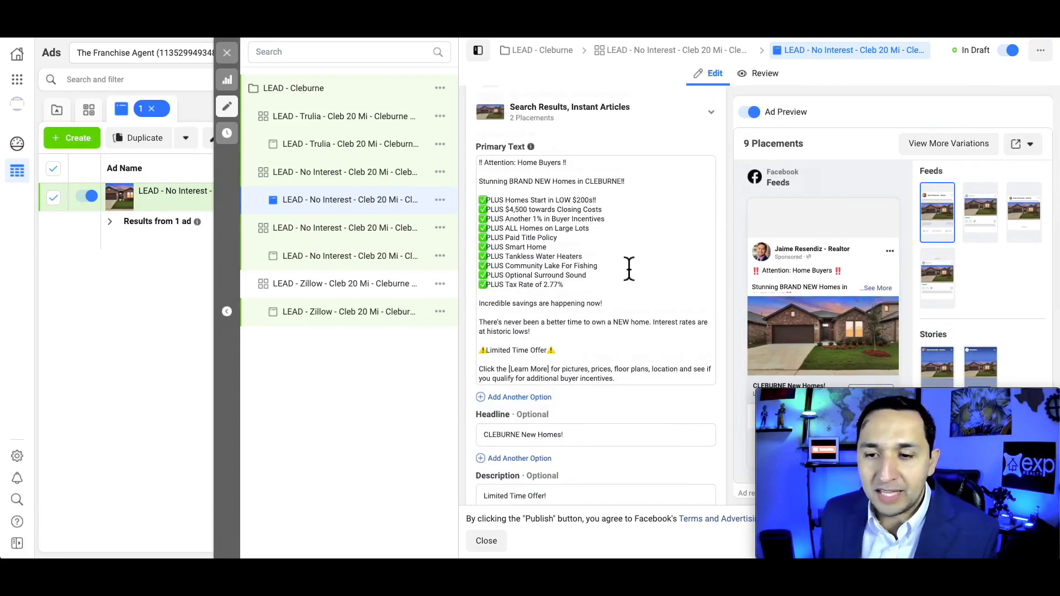
scroll(629, 267, "down", 2)
scroll(818, 329, "down", 1)
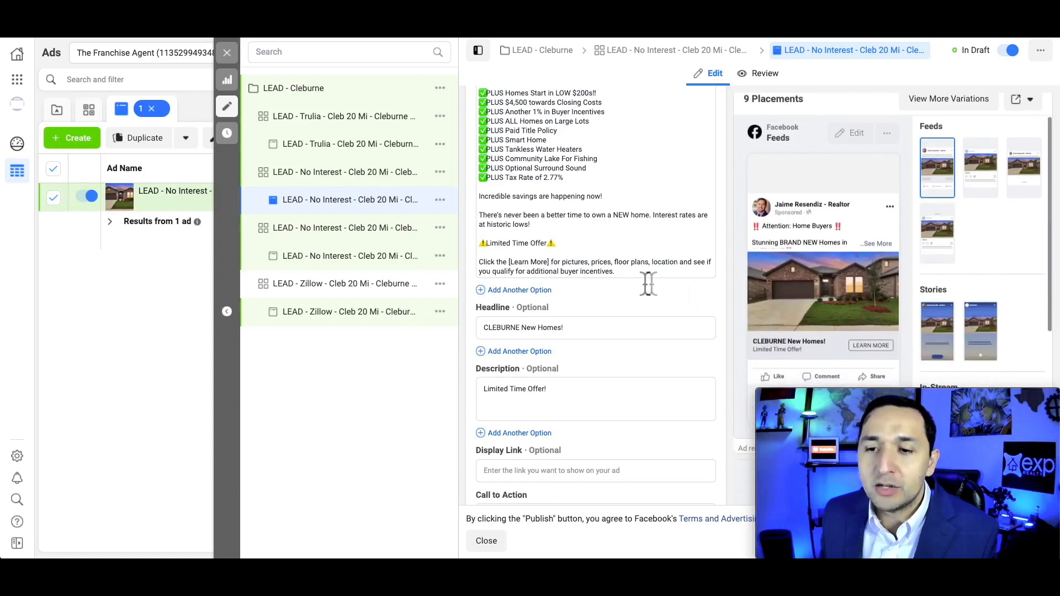
scroll(644, 277, "down", 2)
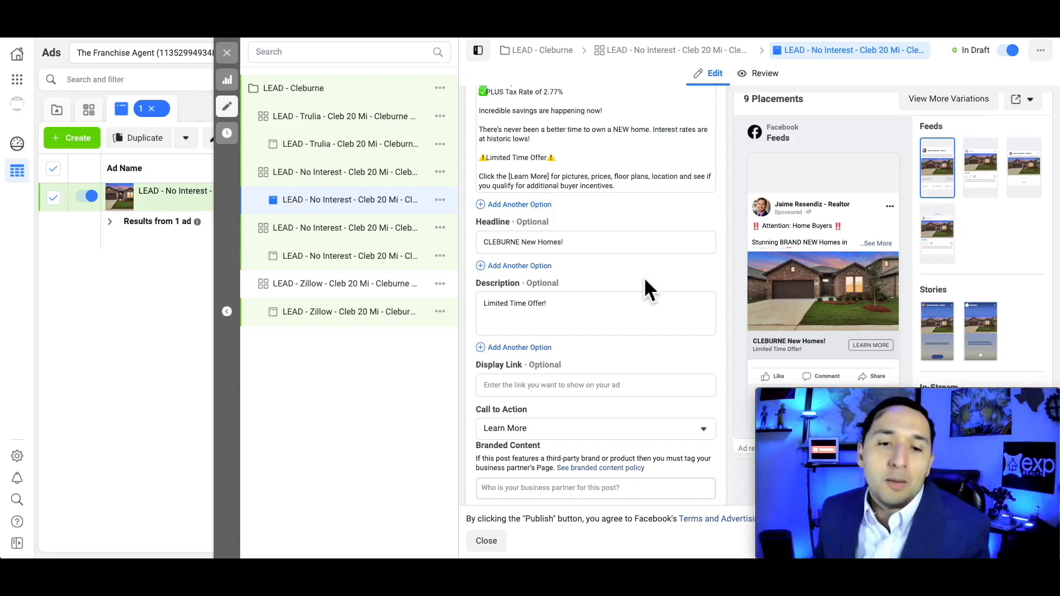
left_click(226, 54)
left_click(555, 304)
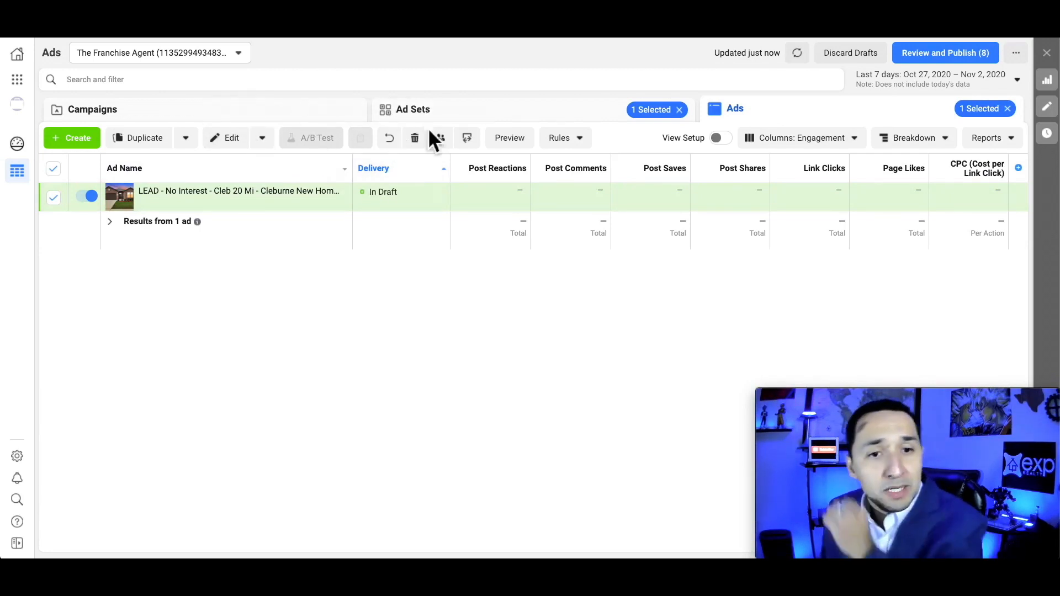
Return to the ad sets list and select only the second No Interest ad set.
left_click(431, 110)
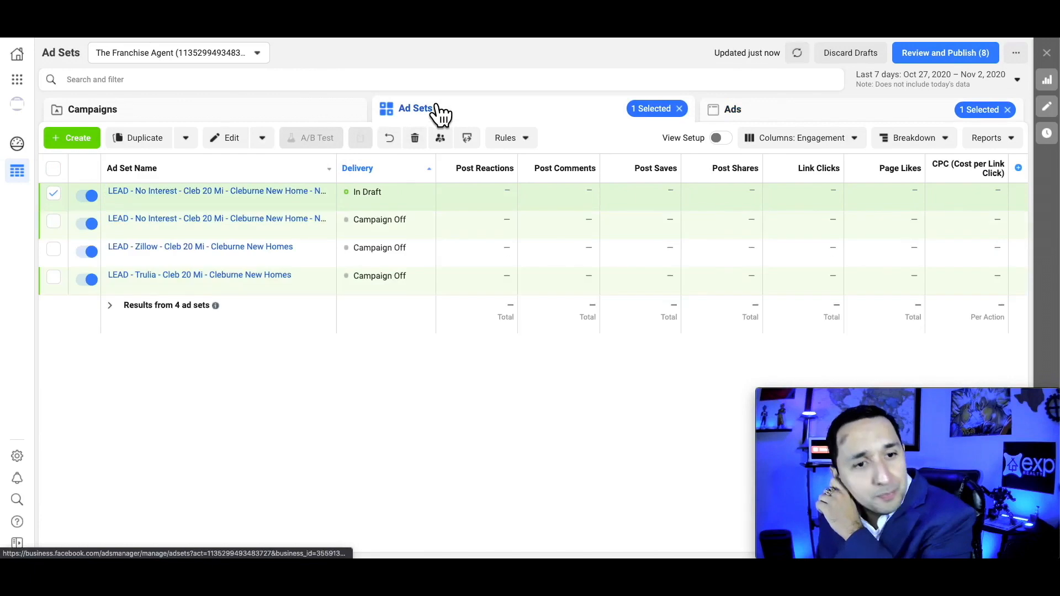
left_click(53, 222)
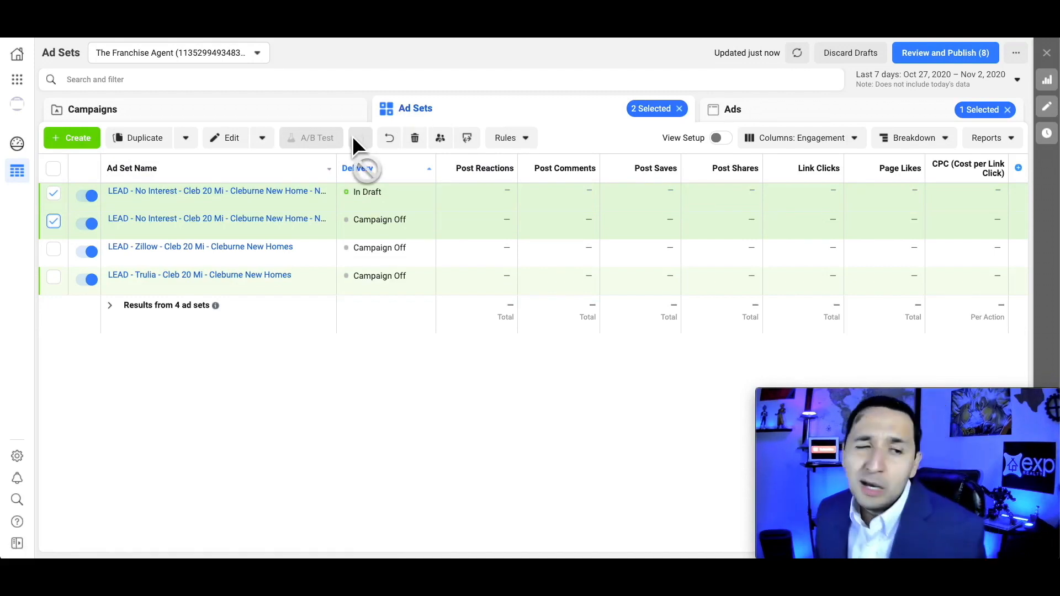
left_click(53, 169)
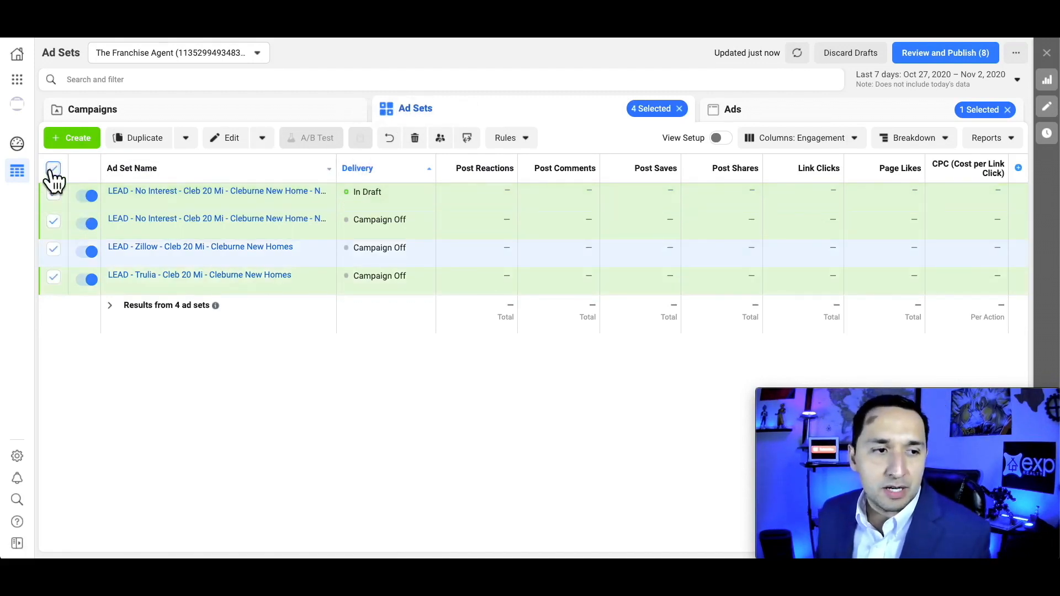
left_click(53, 171)
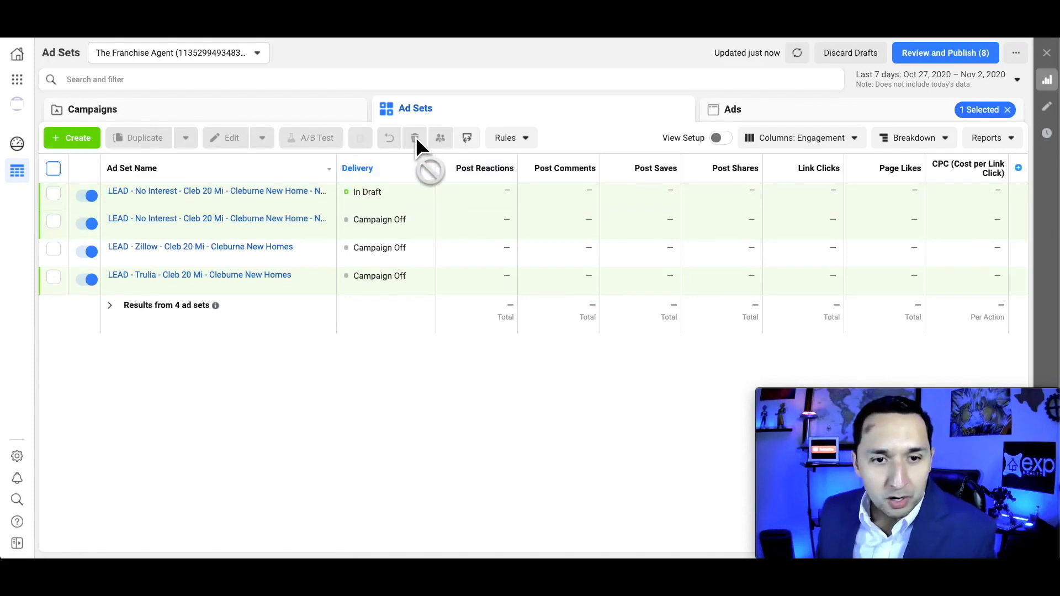
left_click(53, 221)
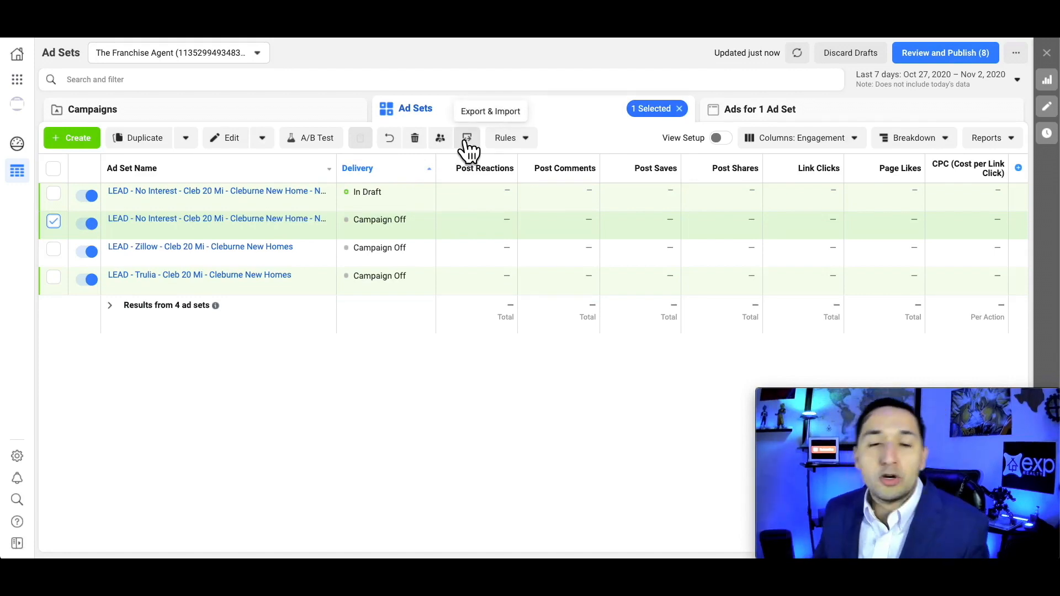
Examine the settings for a new automated rule on the selected ad set, leave without creating it, and deselect the ad set.
left_click(524, 145)
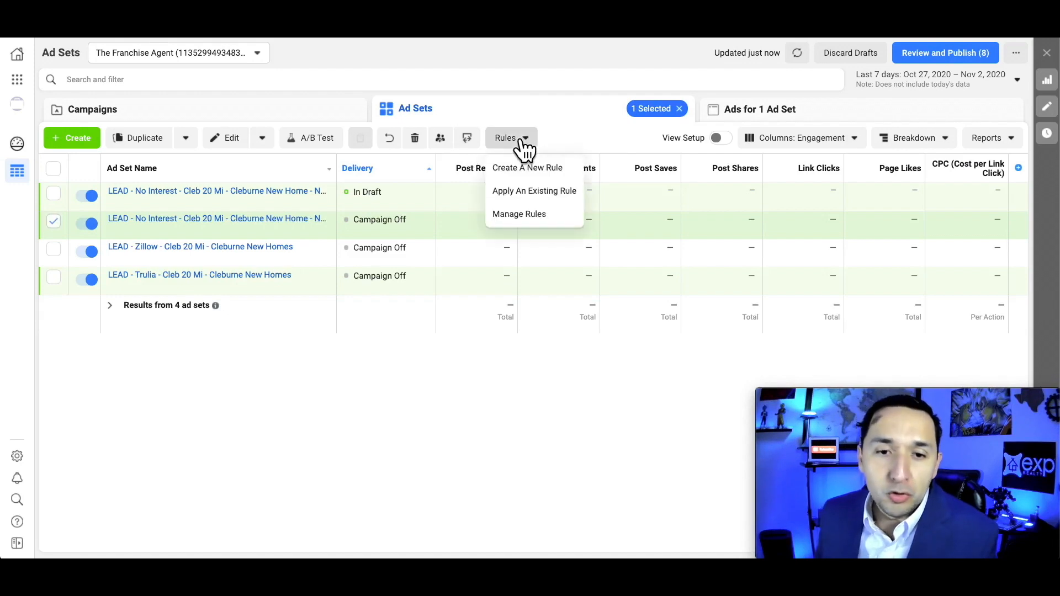
left_click(547, 168)
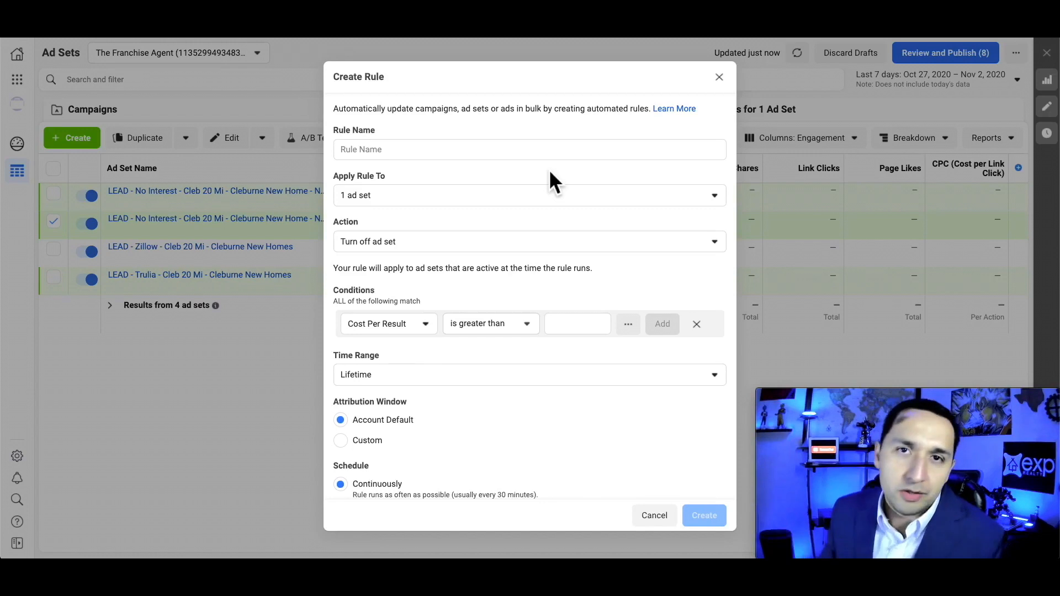
scroll(620, 332, "down", 4)
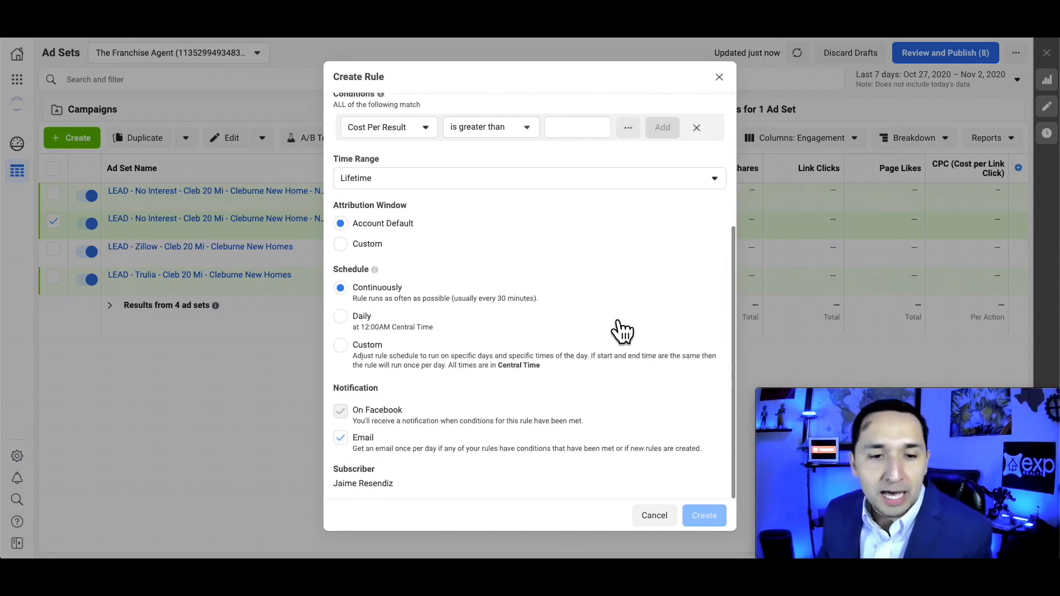
scroll(622, 331, "up", 4)
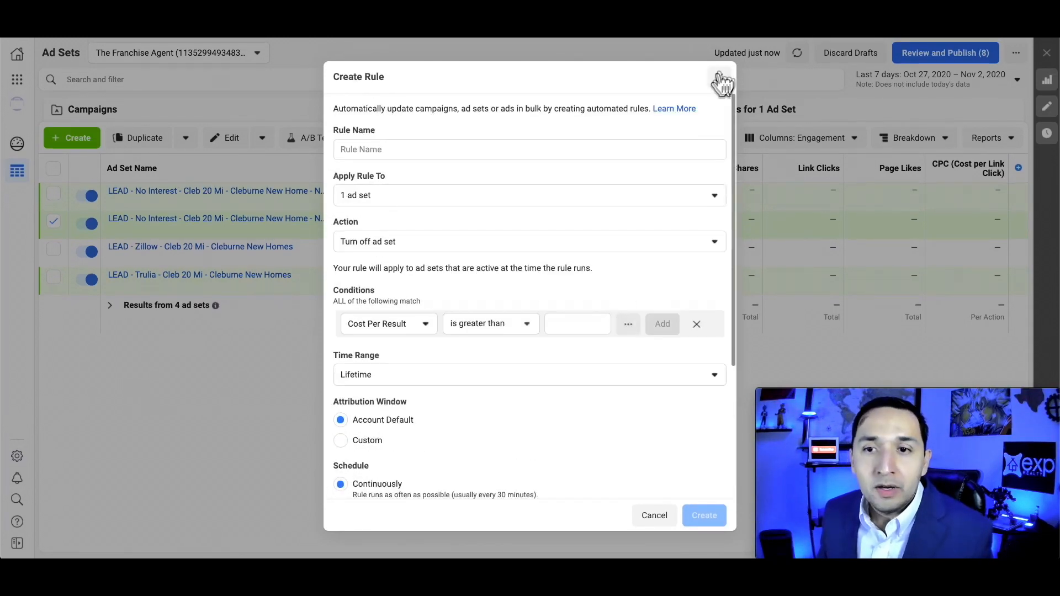
left_click(721, 79)
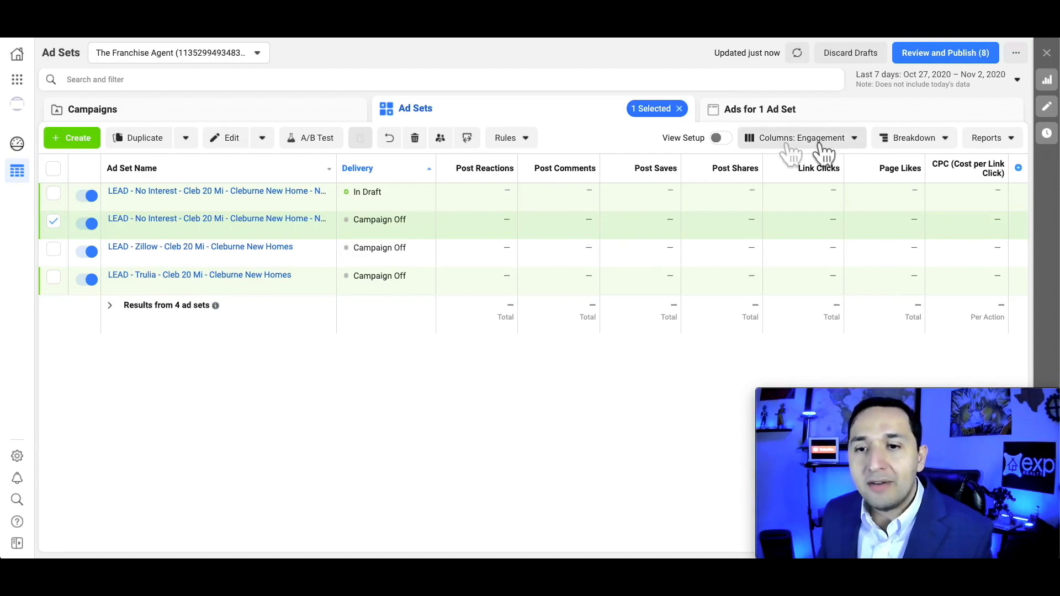
left_click(53, 222)
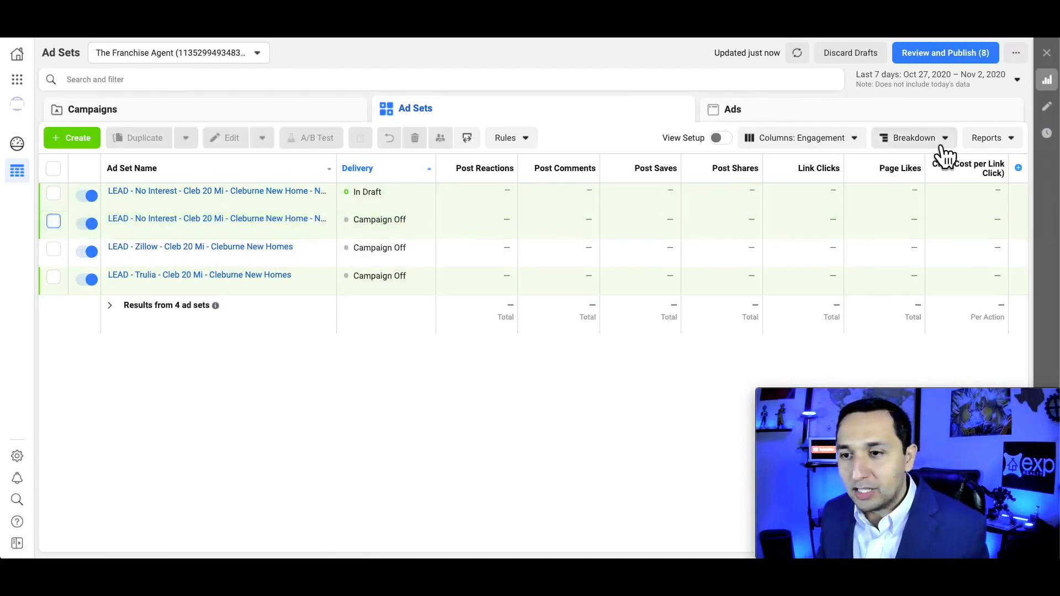
View the available report options and switch the ad sets table to the JRB column preset.
left_click(1003, 141)
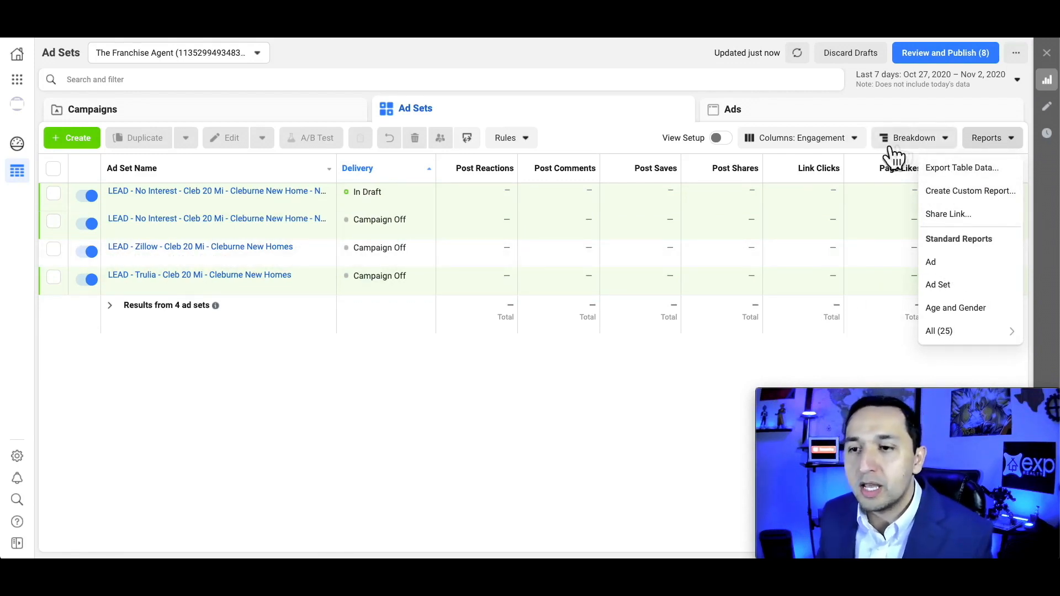
left_click(848, 142)
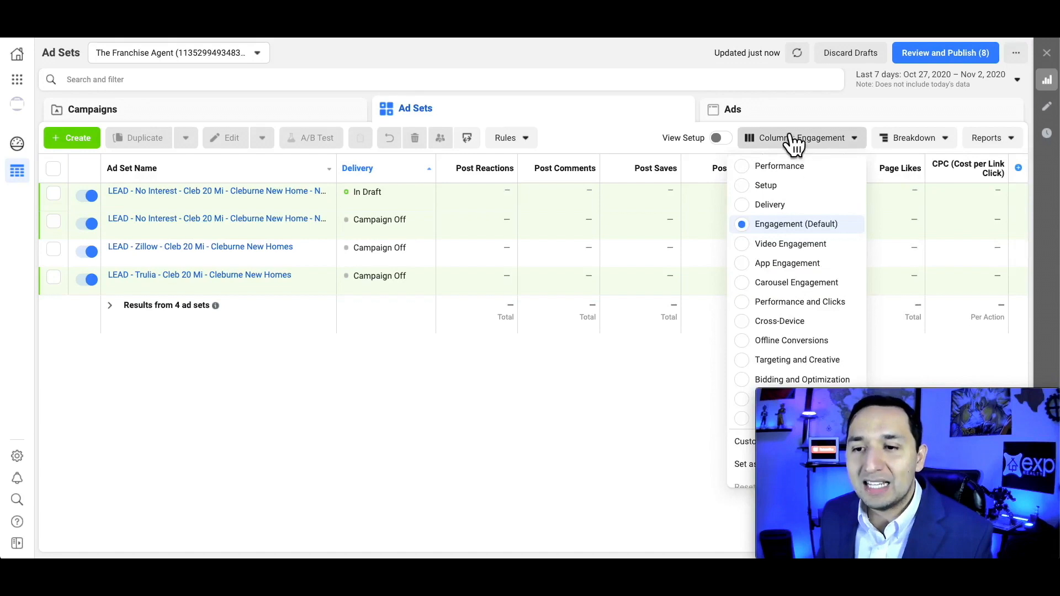
scroll(769, 257, "down", 1)
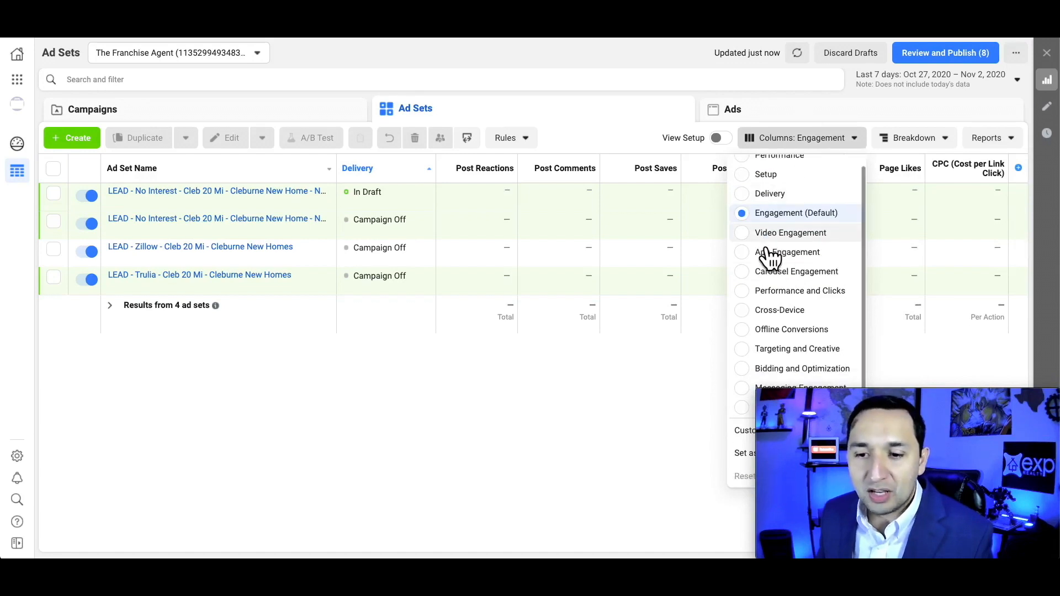
left_click_drag(900, 390, 513, 382)
left_click(762, 408)
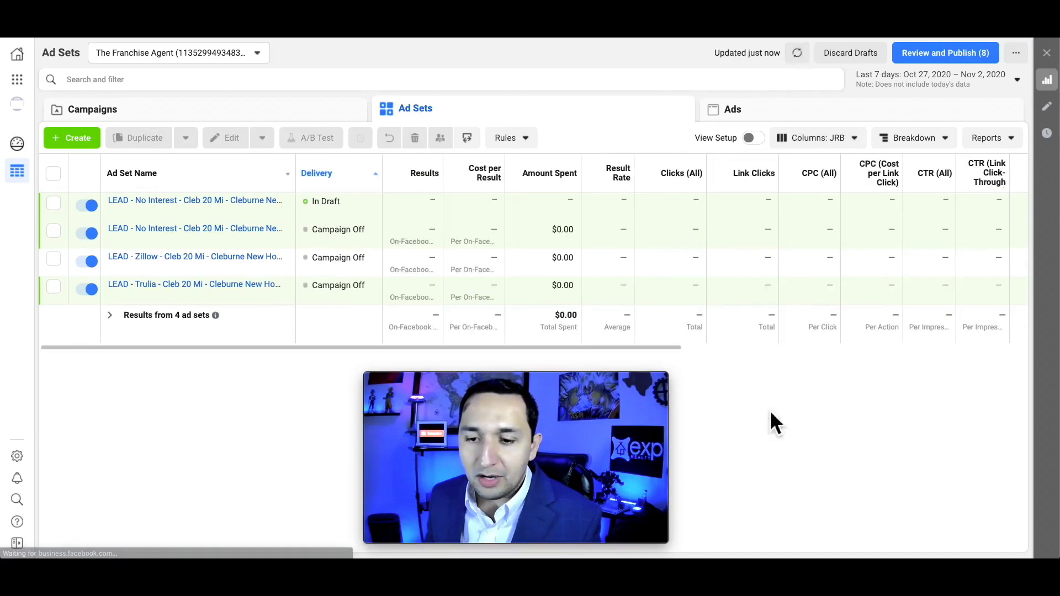
Examine the available column presets and the JRB preset's metric columns across the ad sets table through Date Created.
left_click(813, 144)
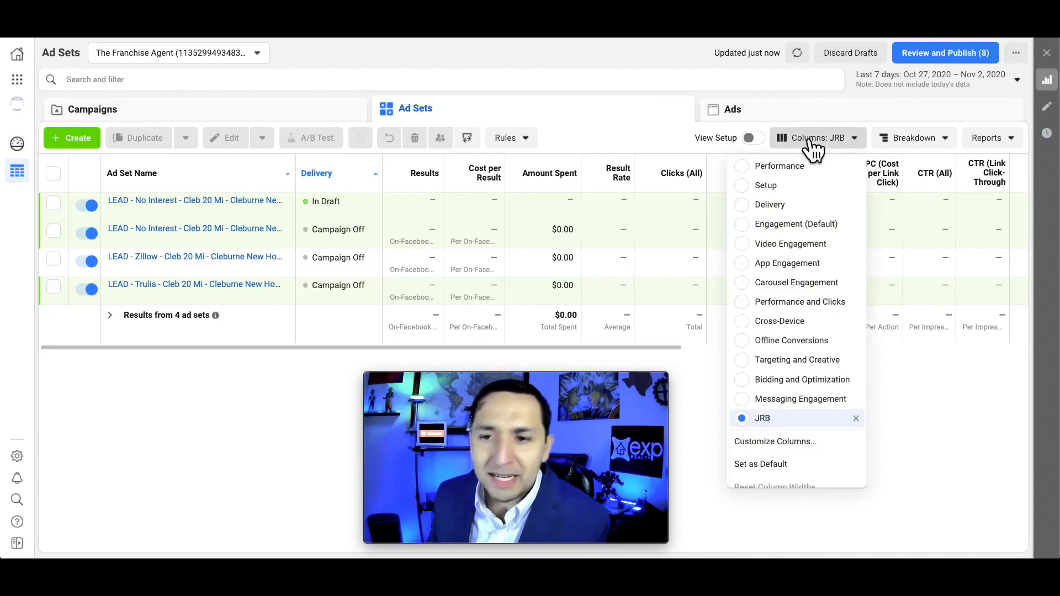
left_click(670, 111)
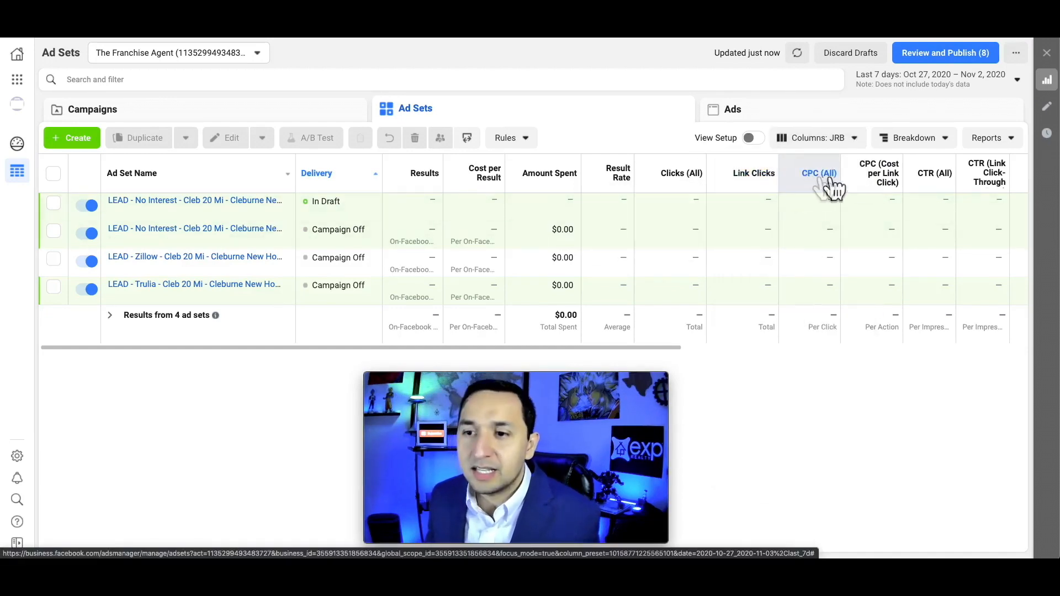
scroll(915, 196, "right", 5)
scroll(914, 196, "right", 8)
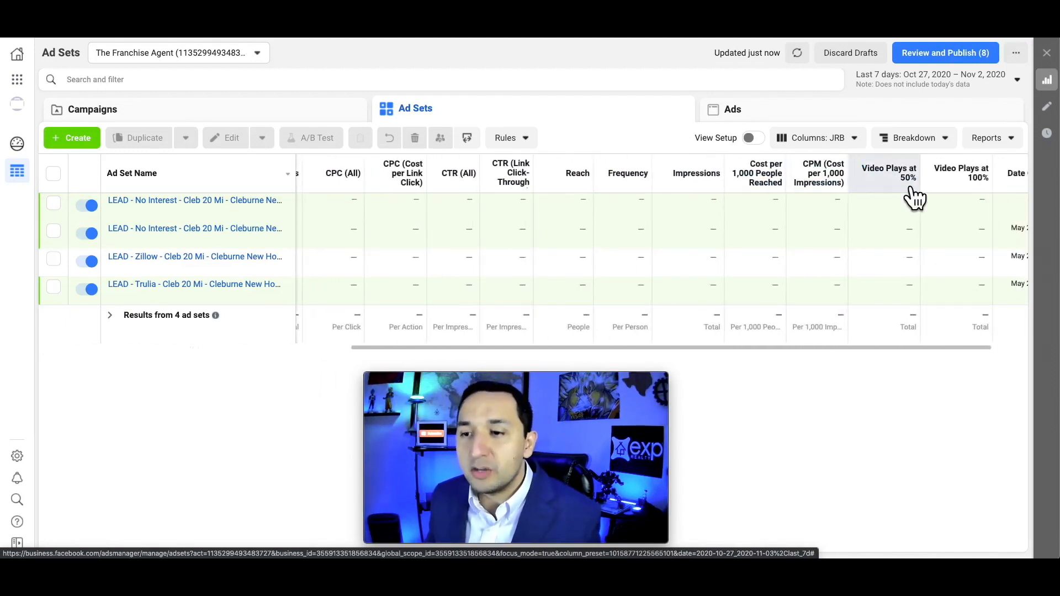
scroll(912, 196, "right", 2)
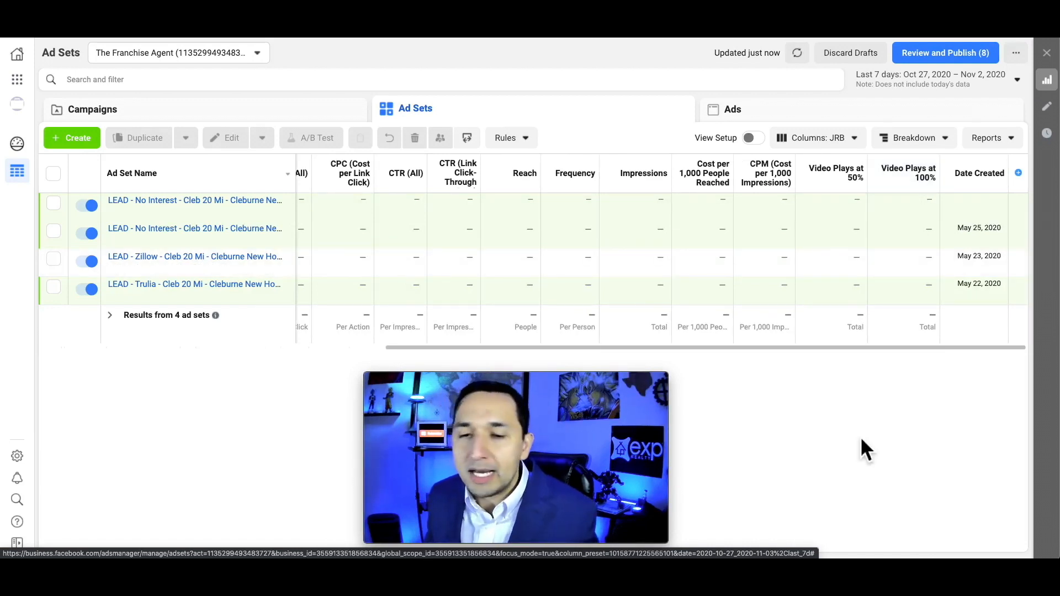
left_click(815, 142)
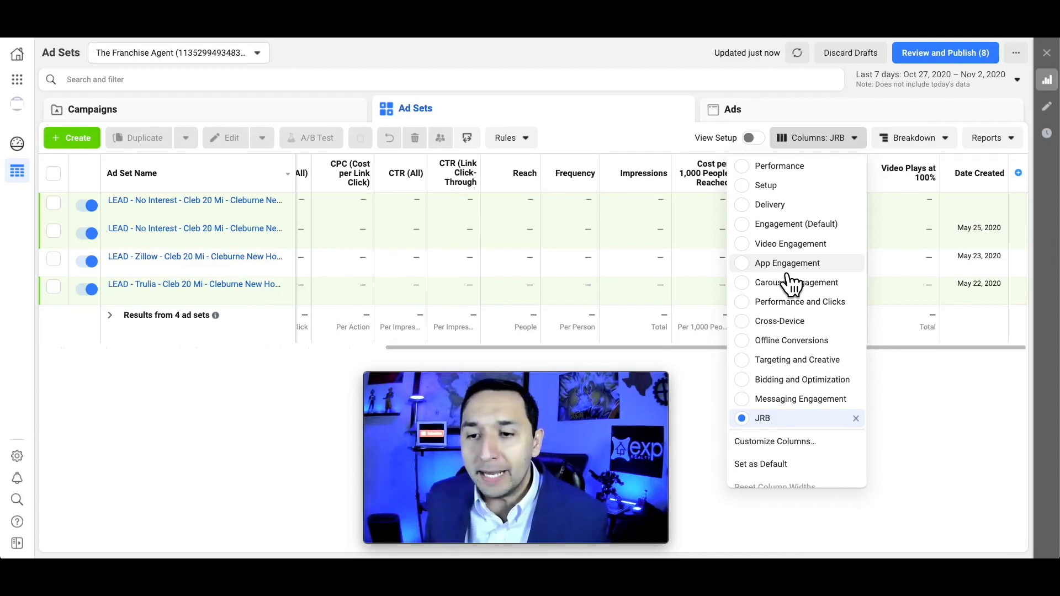
left_click(914, 443)
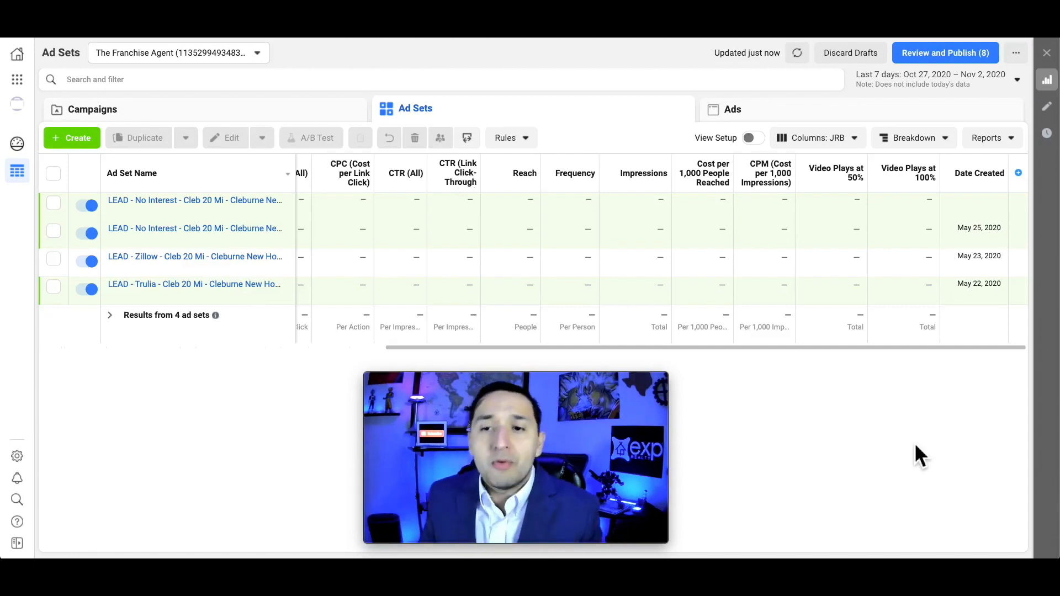
Switch the ad sets table to the Performance column preset.
left_click(812, 138)
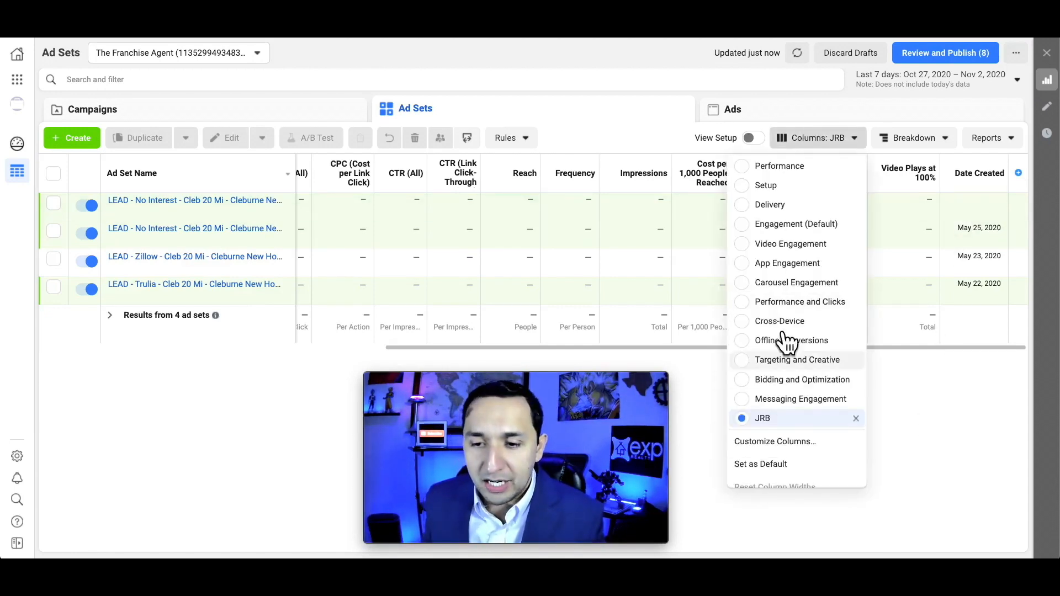
left_click(781, 166)
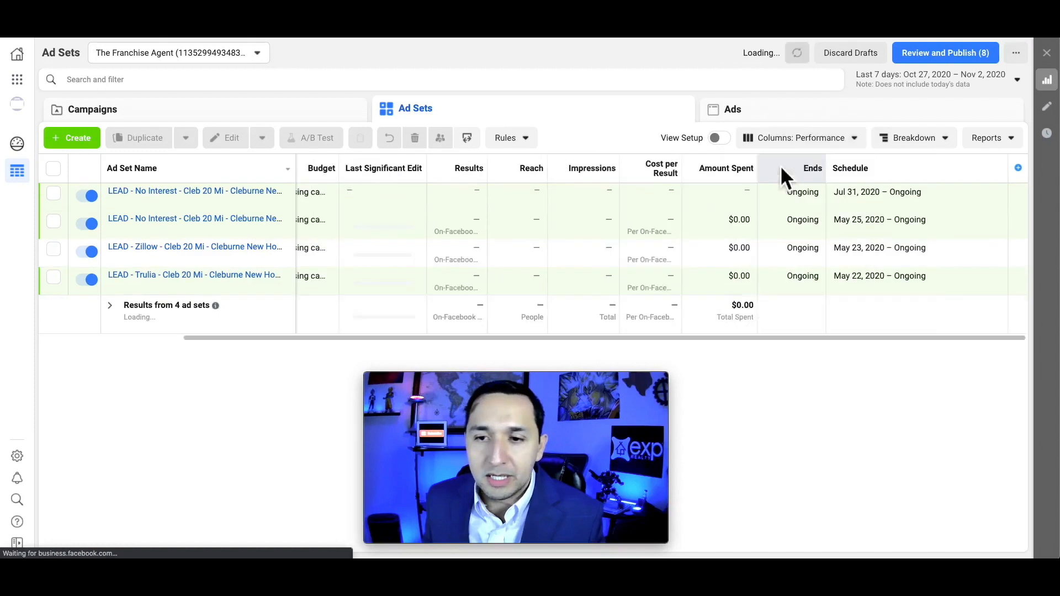
Start customizing the columns, placing Ad Set Name and Bid Strategy ahead of Delivery and Last Significant Edit ahead of Budget.
left_click(801, 142)
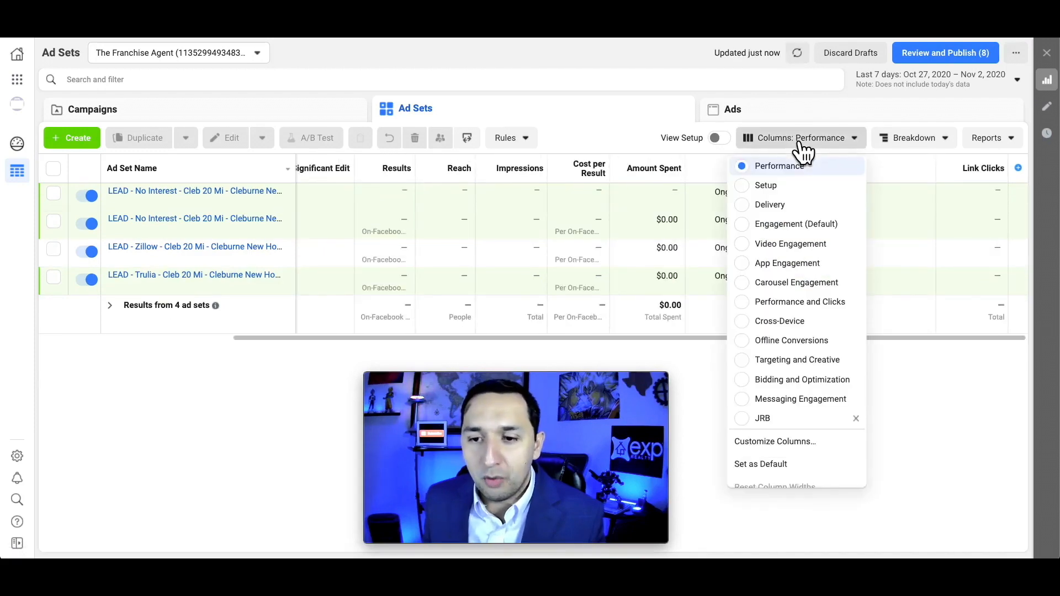
left_click(797, 445)
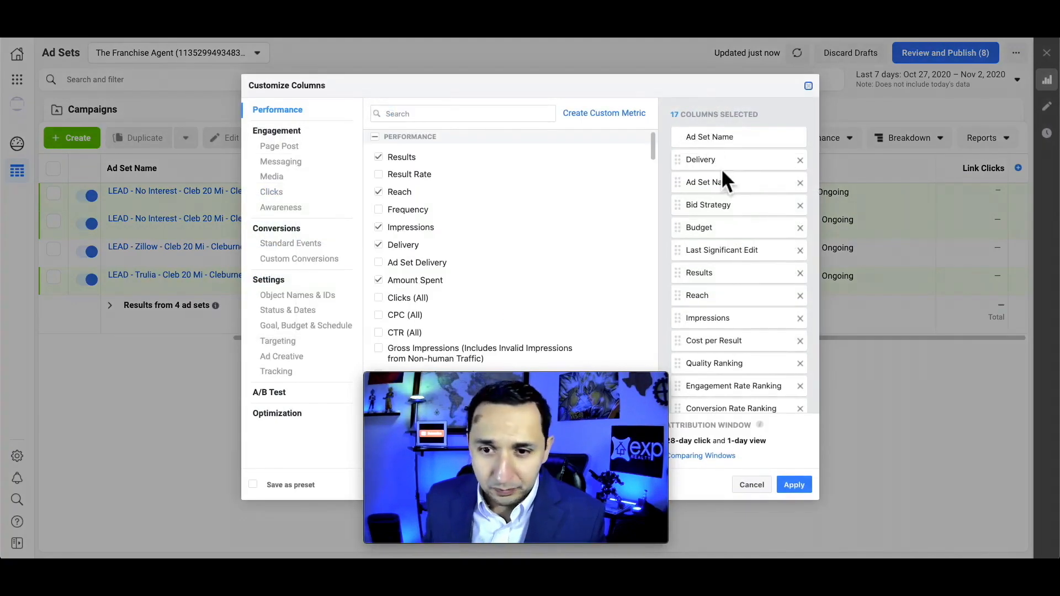
left_click_drag(711, 182, 718, 156)
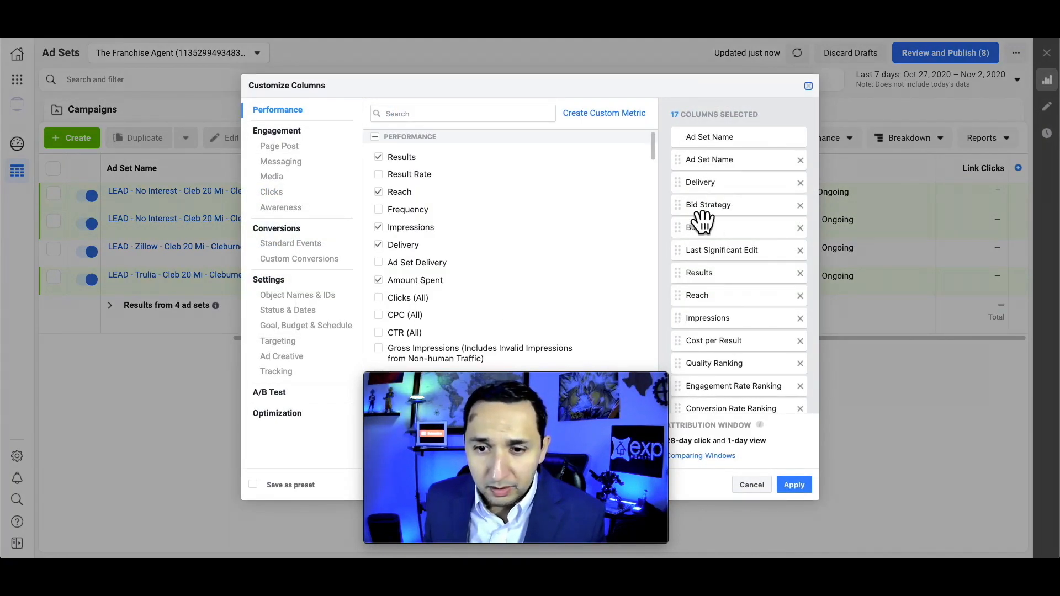
left_click_drag(703, 224, 707, 187)
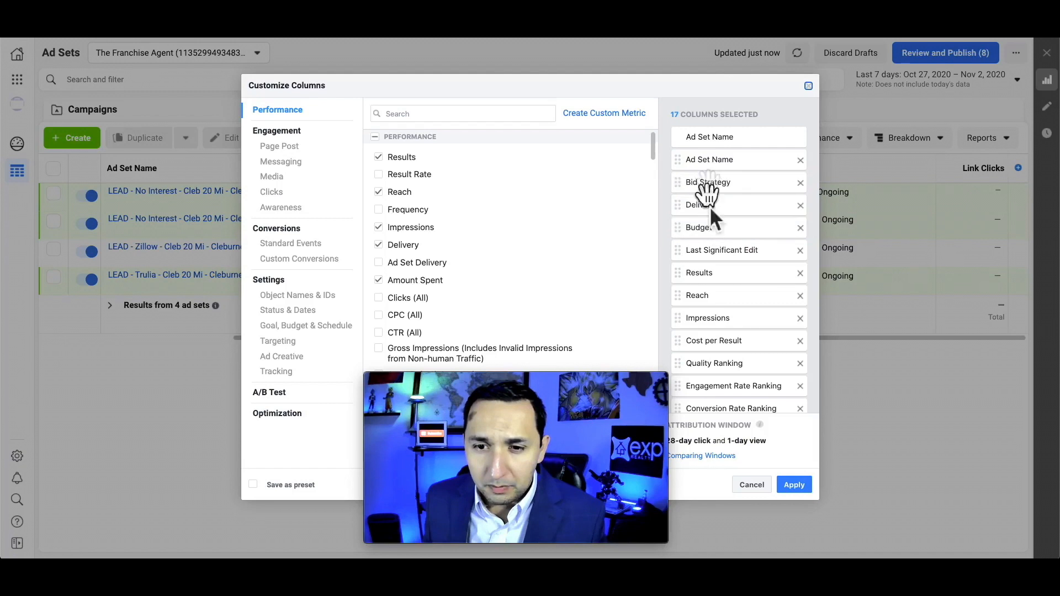
double_click(700, 229)
left_click_drag(678, 243, 681, 227)
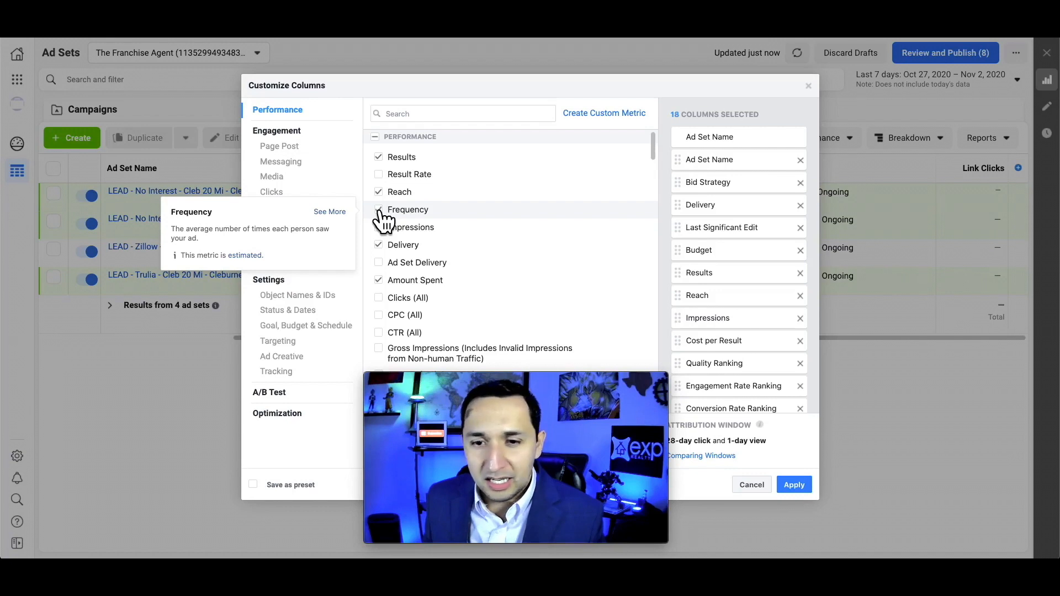
Add the Frequency, Result Rate, Ad Set Delivery, Clicks (All), CPC (All) and CTR (All) metrics to the selected columns.
left_click(378, 175)
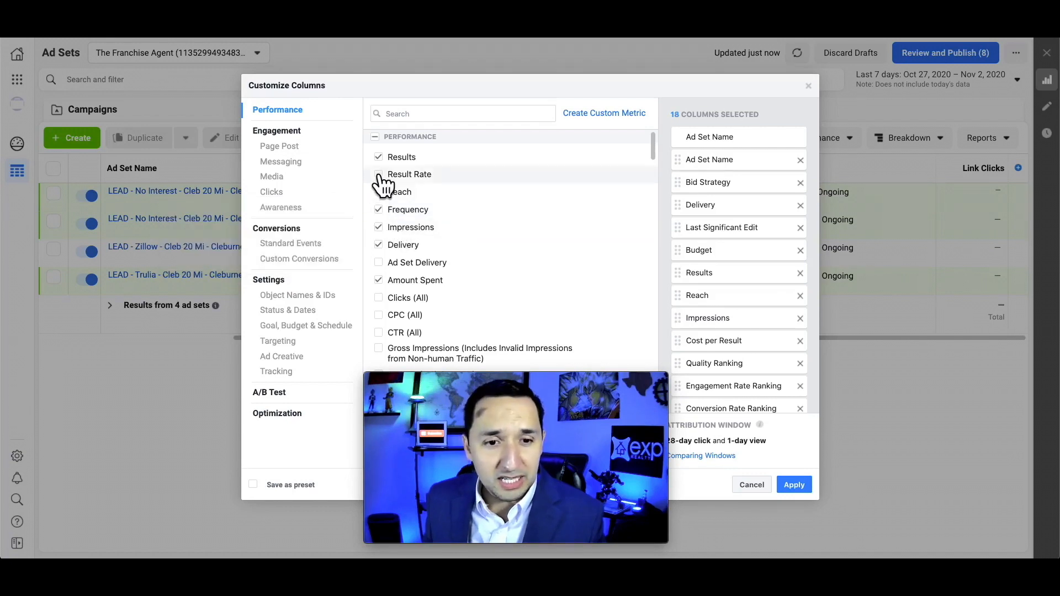
left_click(379, 262)
scroll(486, 293, "down", 2)
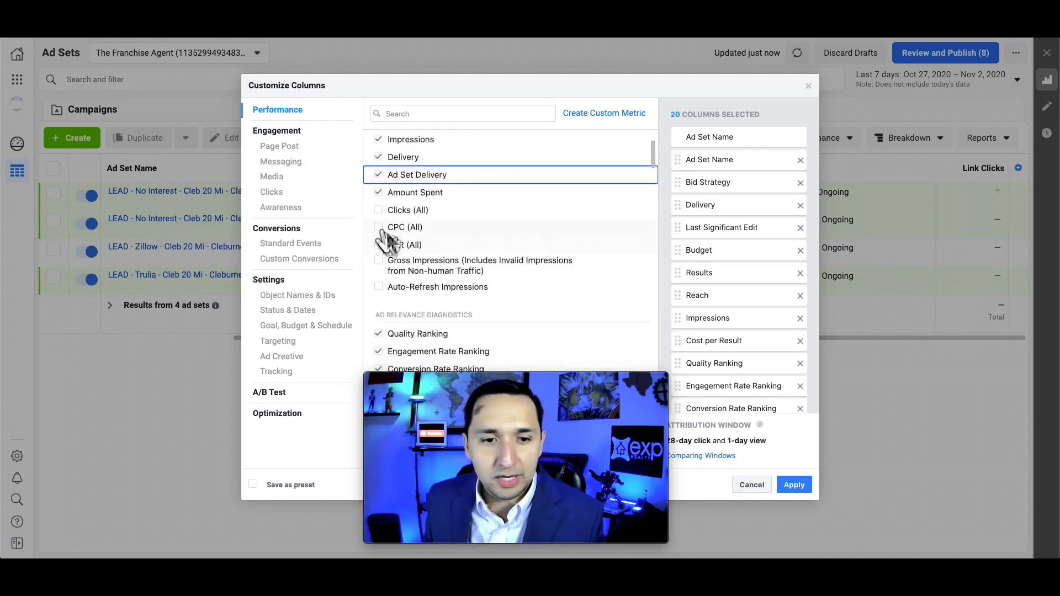
left_click(378, 209)
left_click(379, 227)
left_click(379, 245)
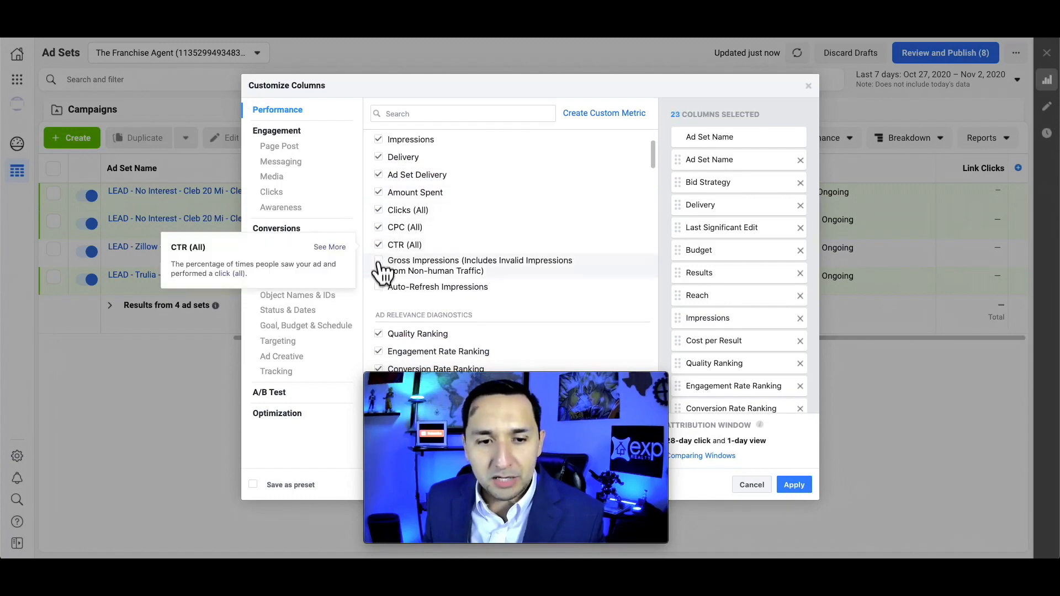
scroll(454, 287, "down", 3)
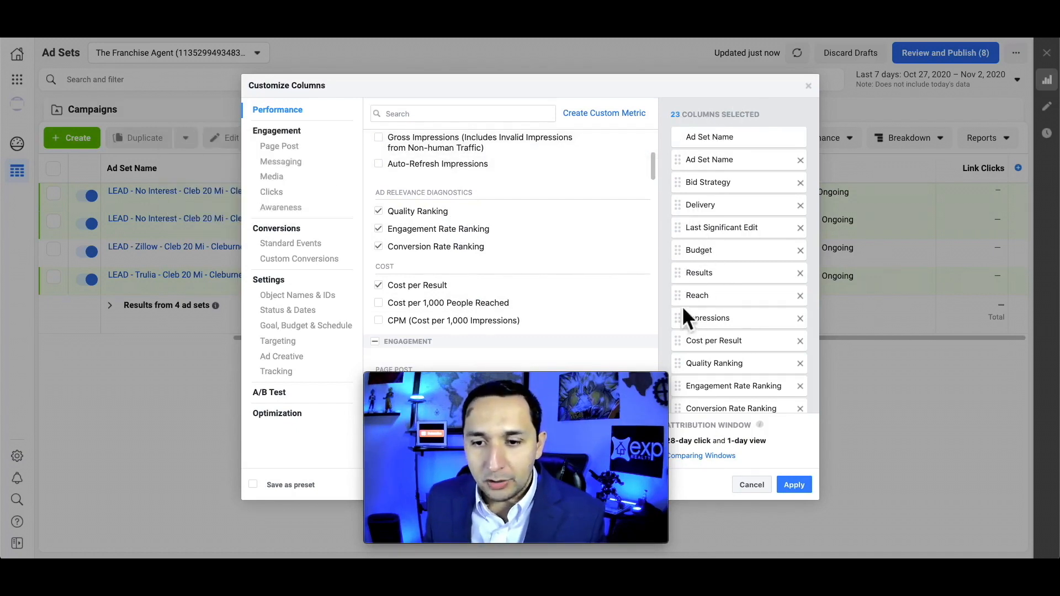
Move Last Significant Edit above Delivery, Results above Budget and Cost per Result above Impressions, and close the column customization without applying it.
left_click_drag(682, 306, 679, 203)
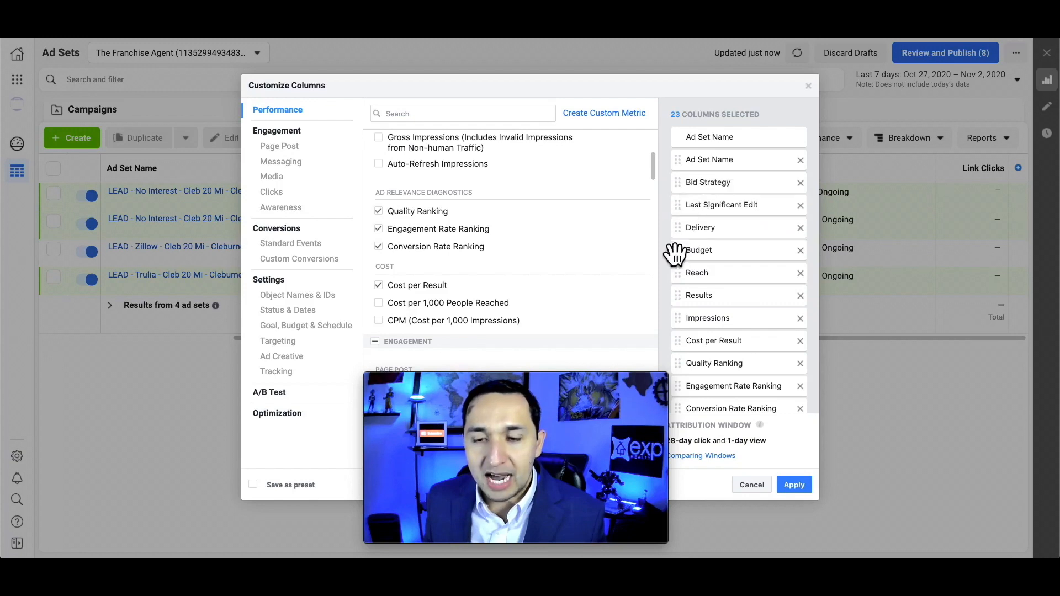
left_click_drag(679, 295, 679, 238)
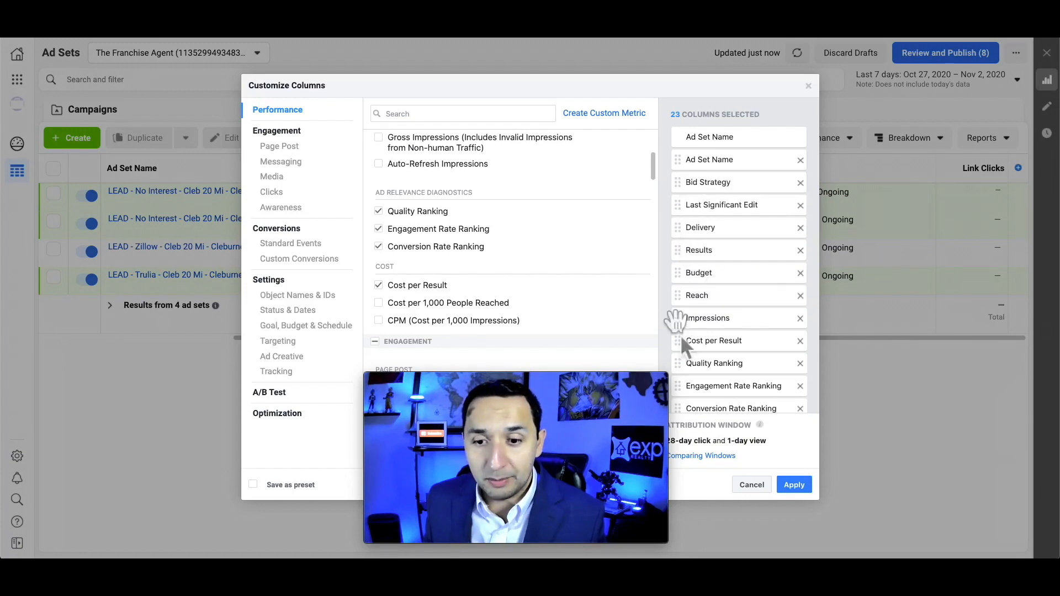
left_click_drag(679, 338, 679, 318)
left_click_drag(684, 385, 679, 320)
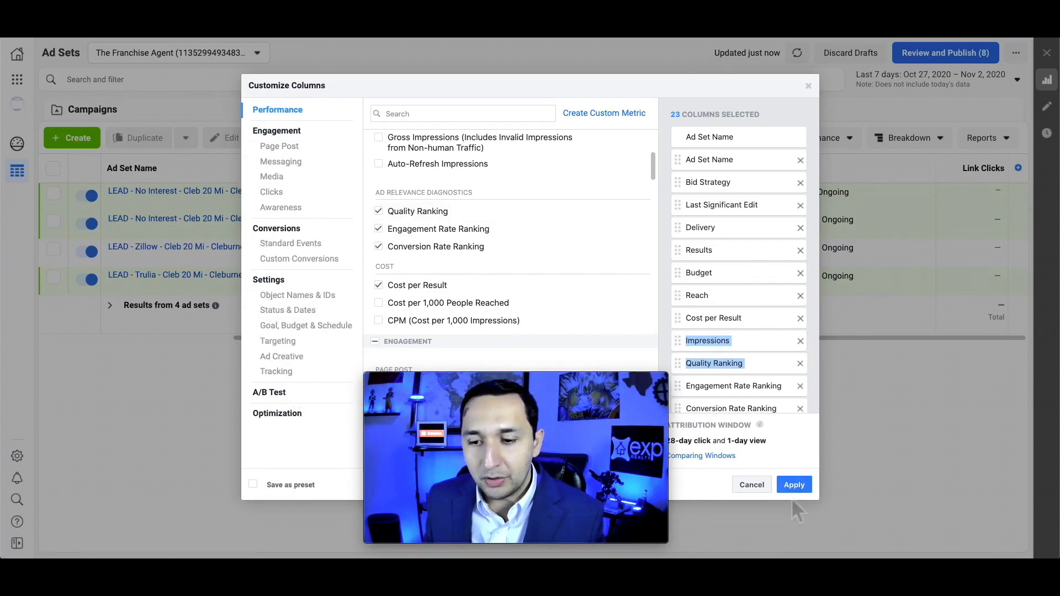
left_click(808, 87)
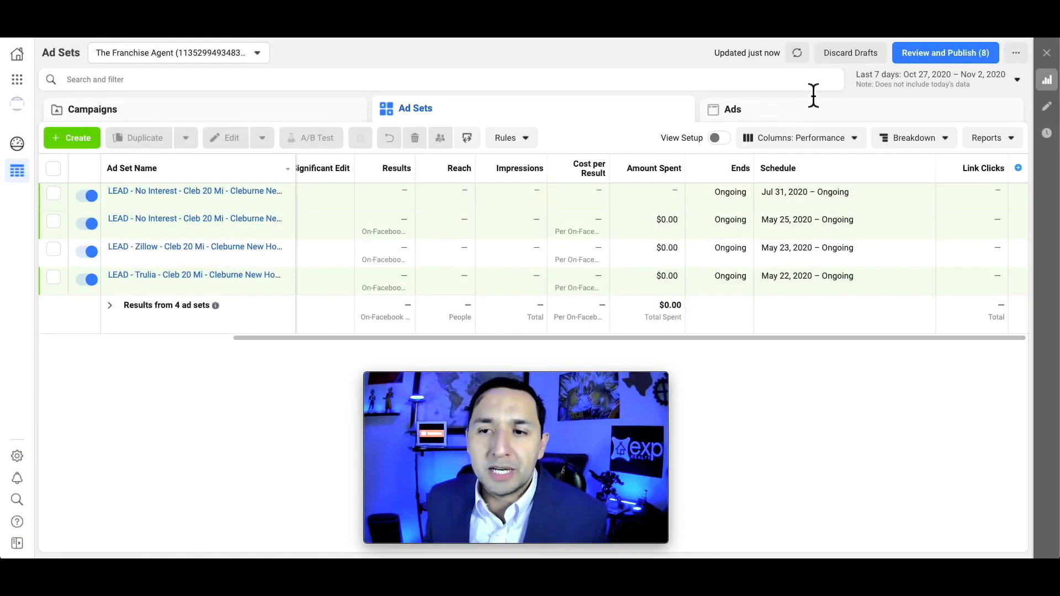